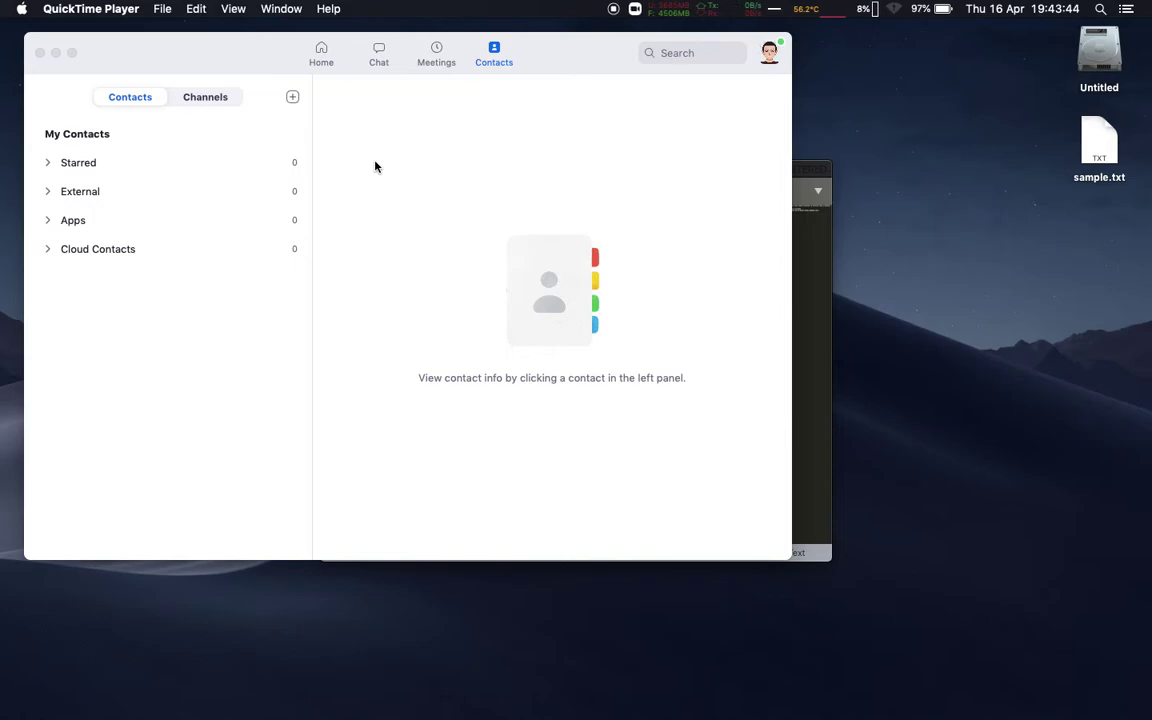
double_click(576, 62)
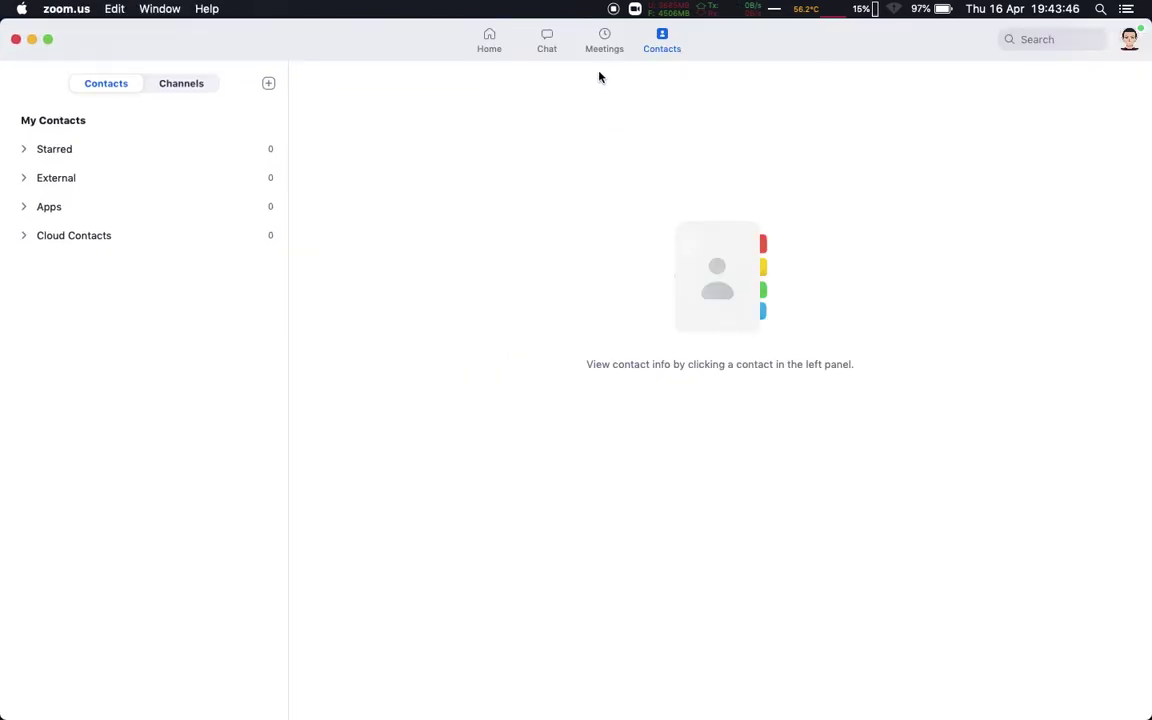
double_click(728, 48)
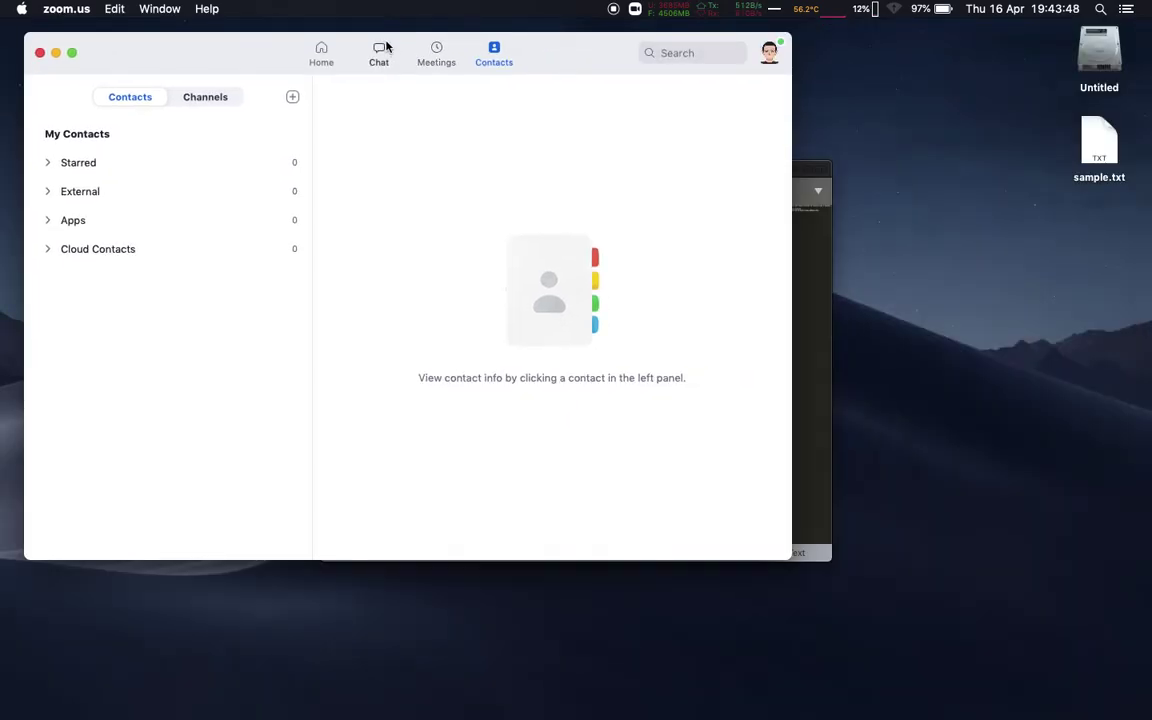
left_click_drag(537, 54, 573, 130)
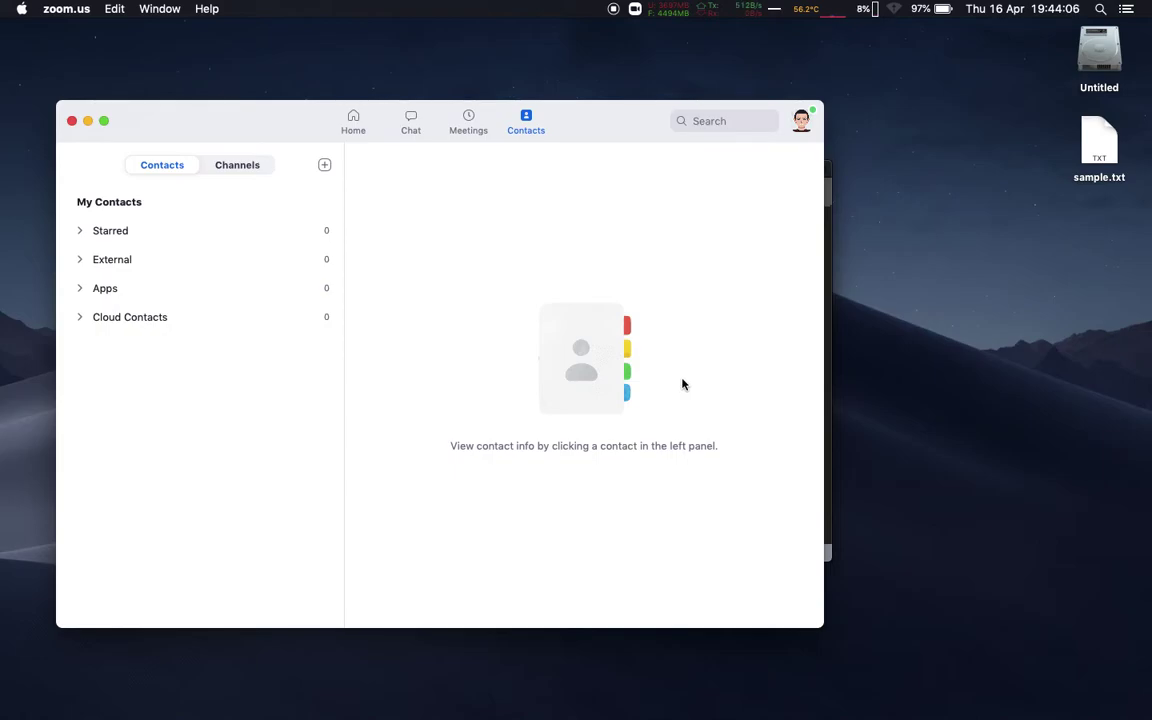
left_click(801, 124)
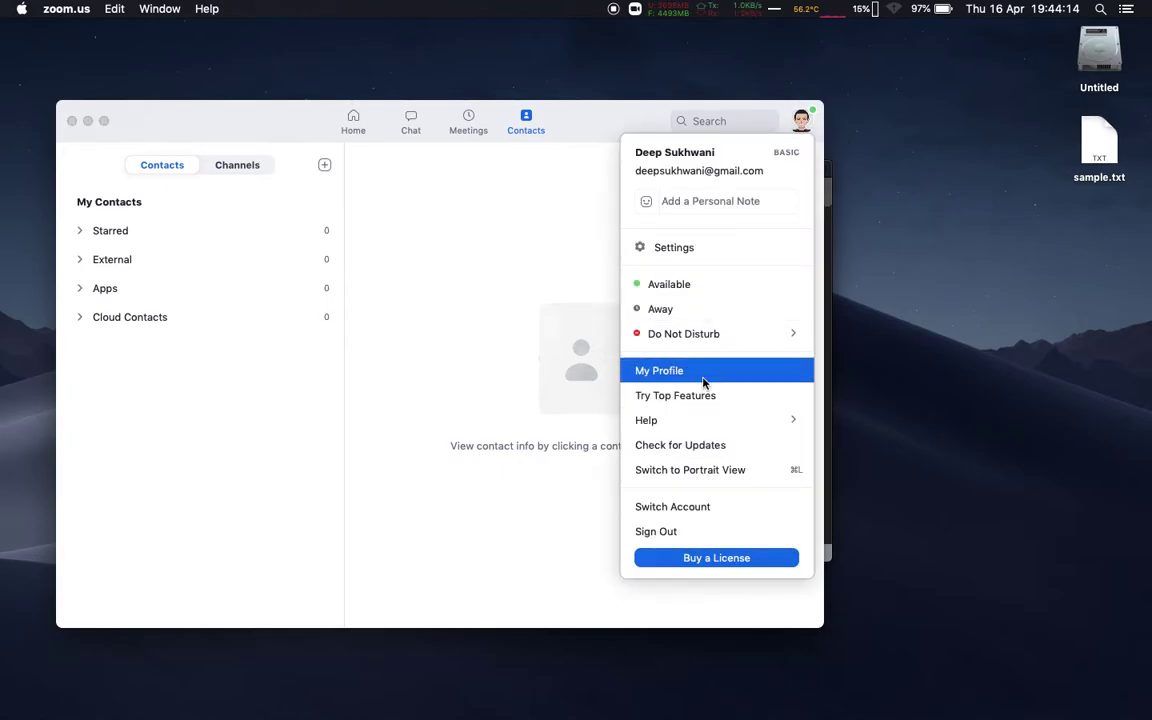
left_click(676, 373)
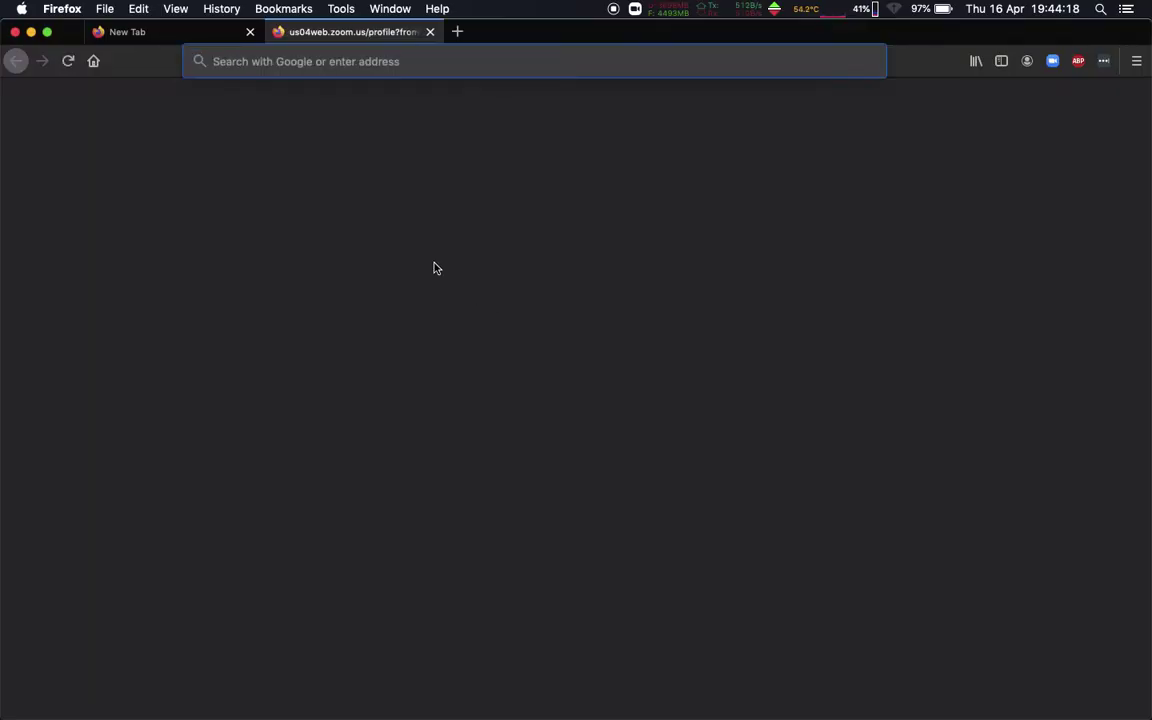
left_click(250, 33)
key("super+Tab")
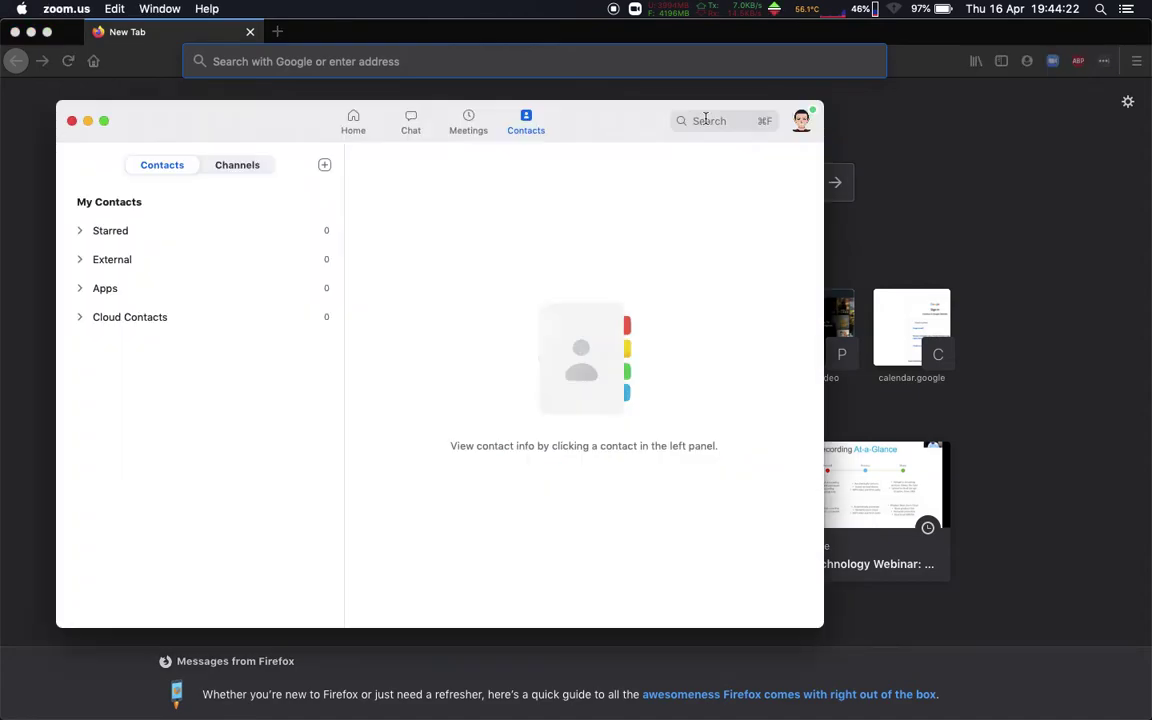
Open the Zoom profile page in the browser and sign in with the first listed Google account
left_click(802, 120)
mouse_move(719, 416)
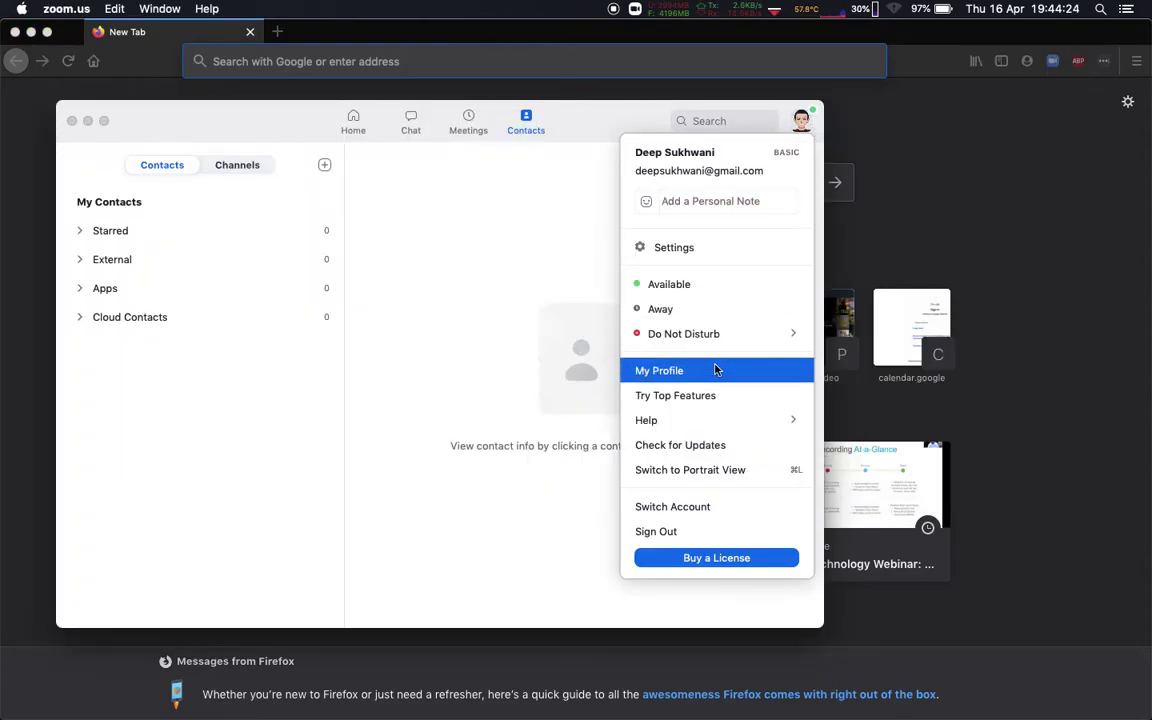
left_click(715, 370)
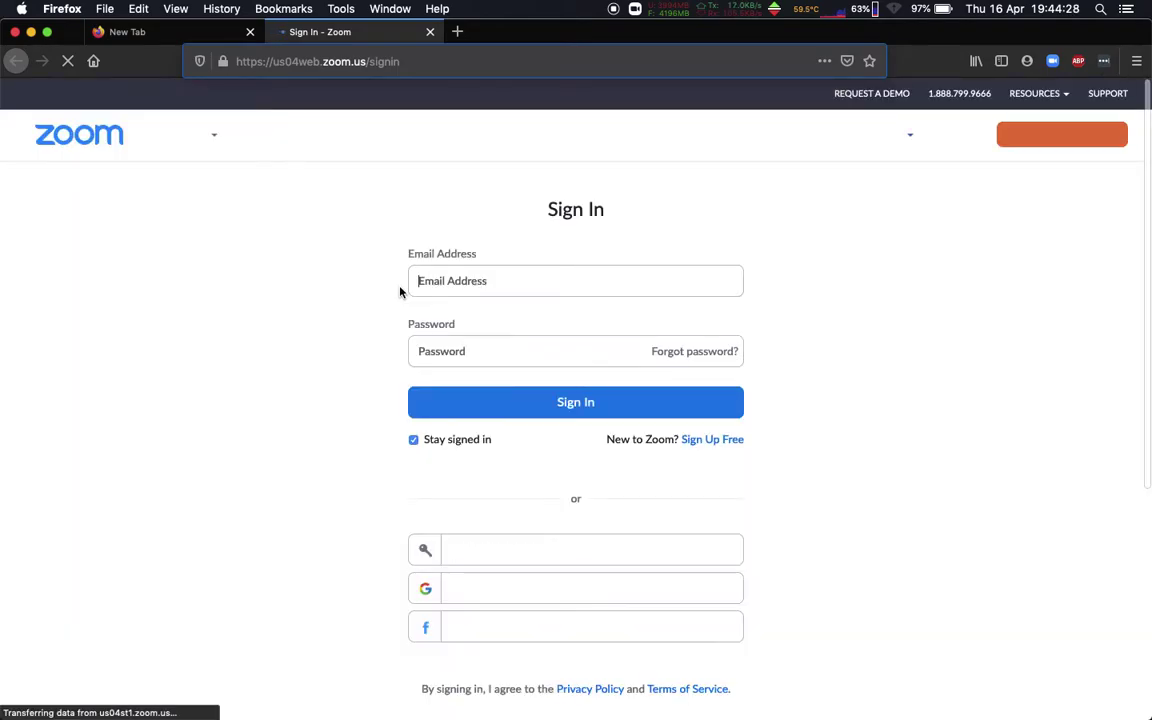
left_click(507, 598)
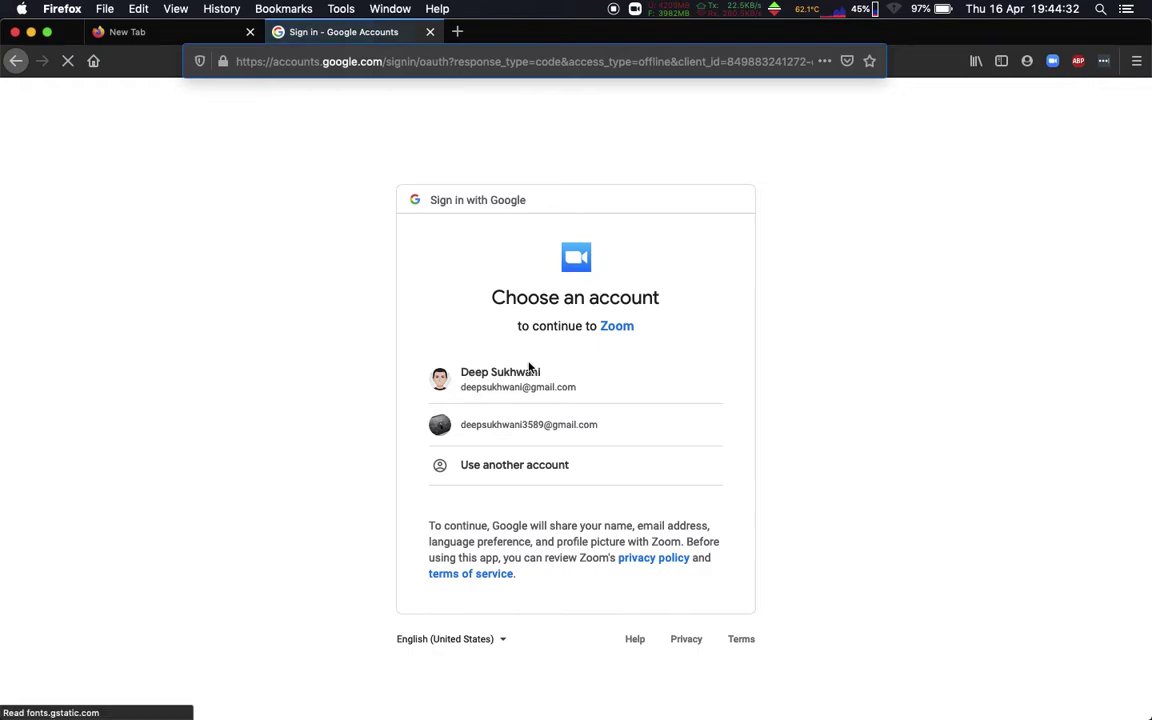
left_click(527, 385)
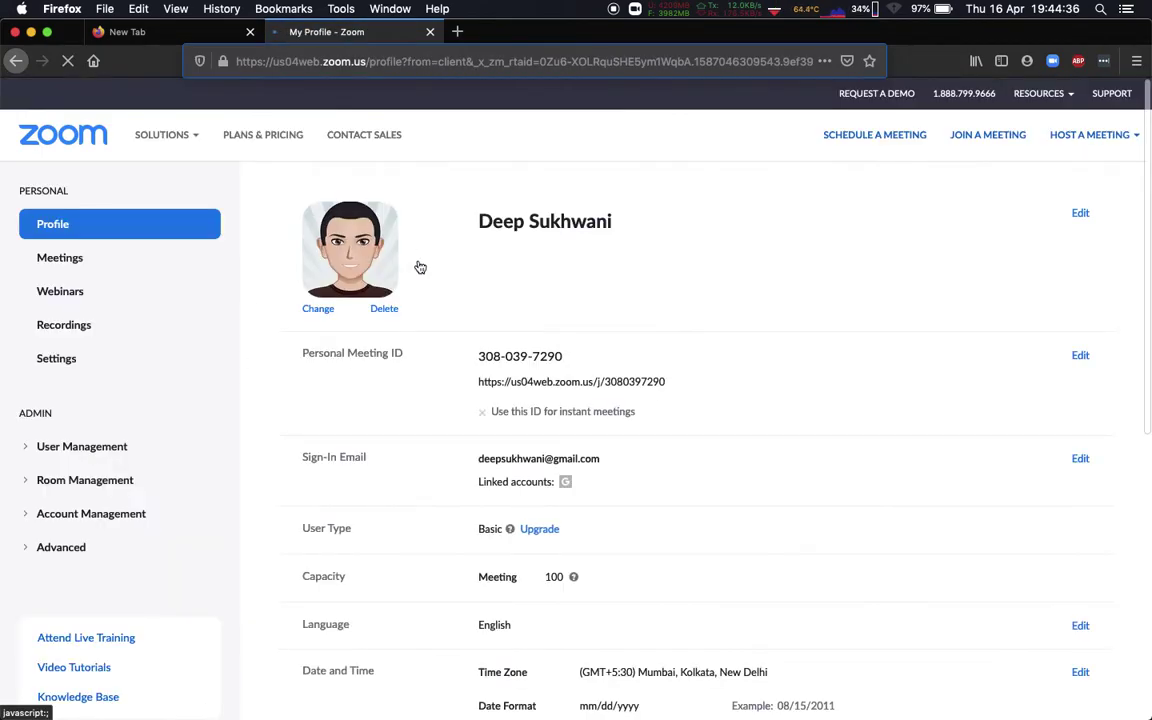
scroll(430, 285, "down", 4)
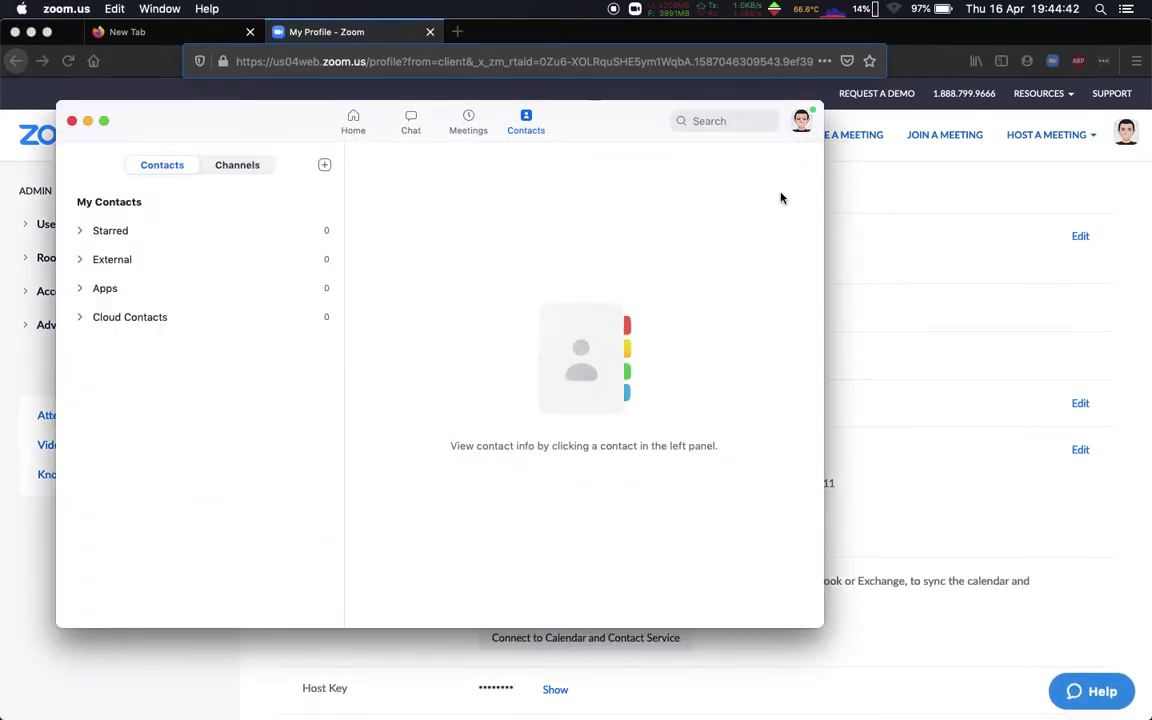
left_click(918, 324)
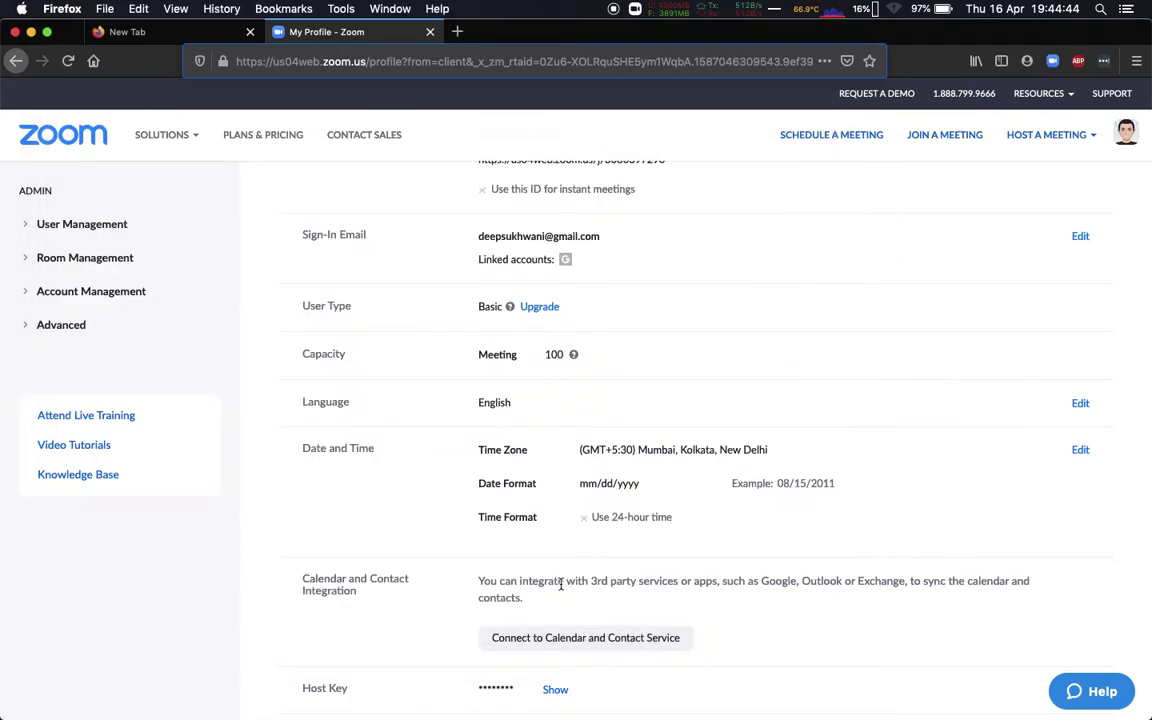
scroll(590, 346, "up", 4)
key("super+Tab")
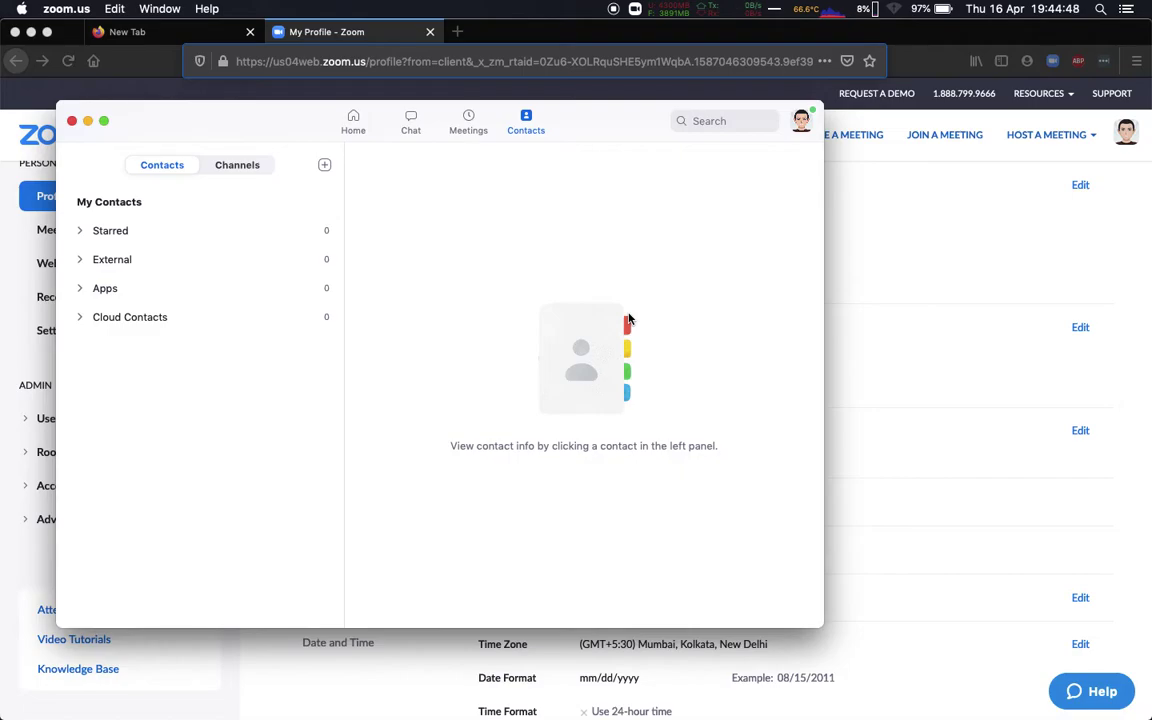
key("super+Tab")
scroll(560, 244, "up", 2)
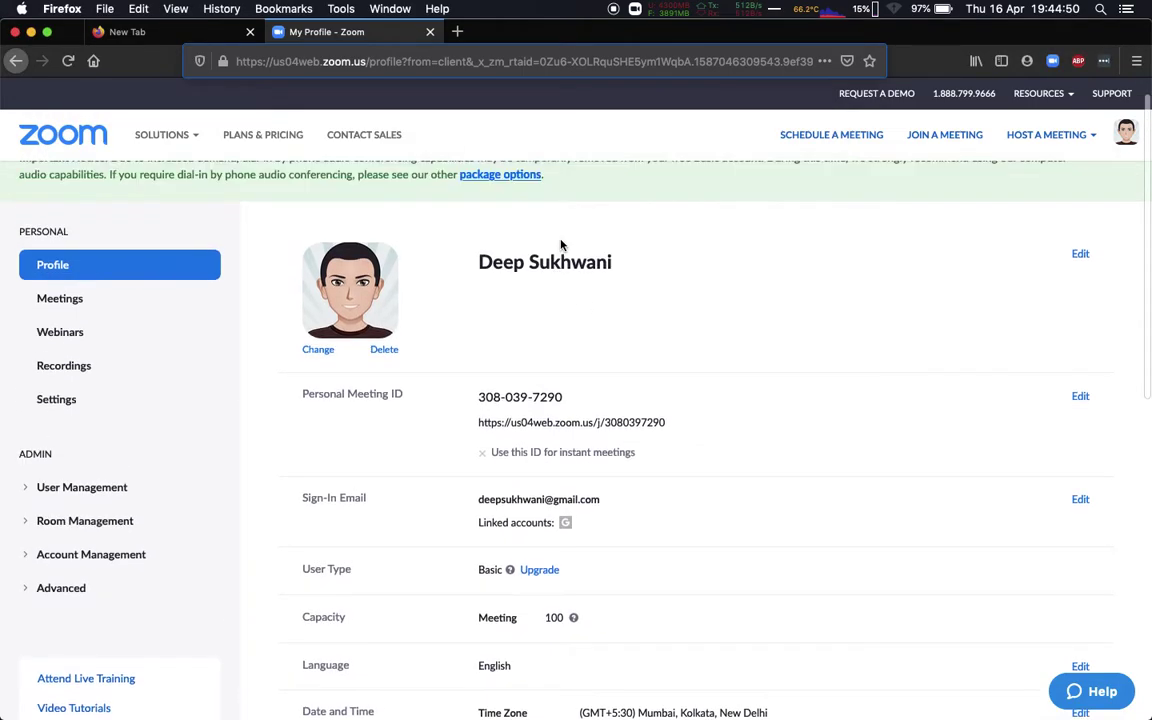
scroll(561, 245, "up", 1)
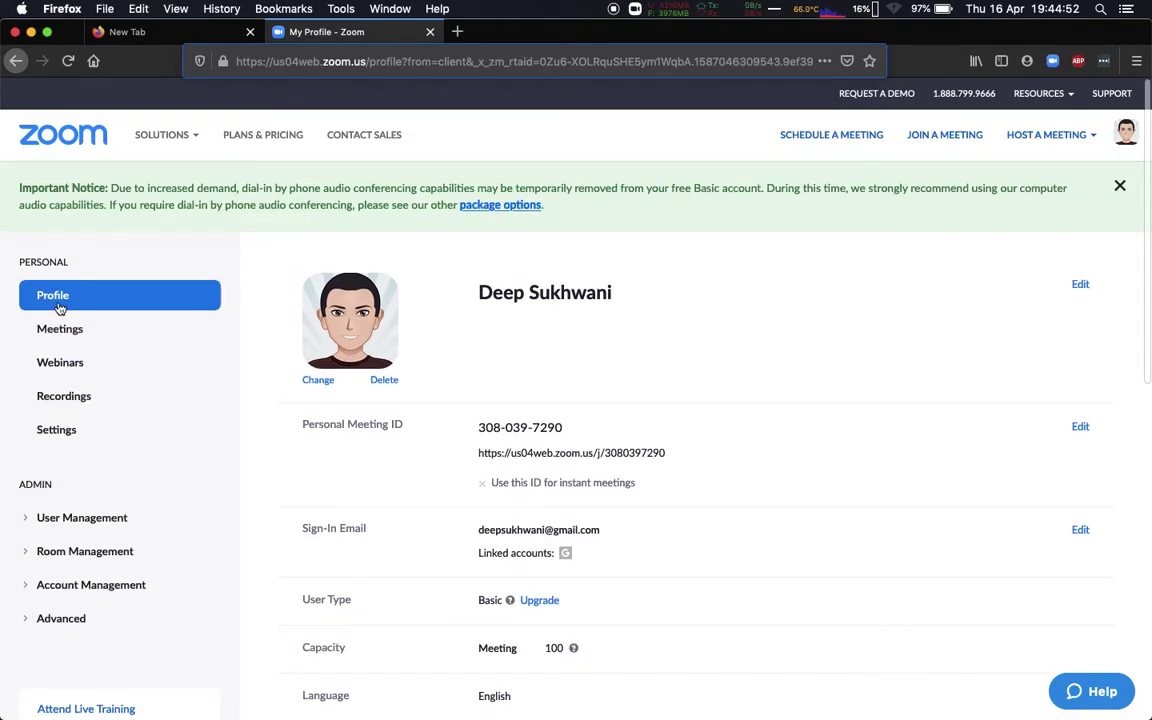
Start connecting a calendar and contact service on the profile, choosing Google with permission to get calendar events
scroll(395, 393, "down", 10)
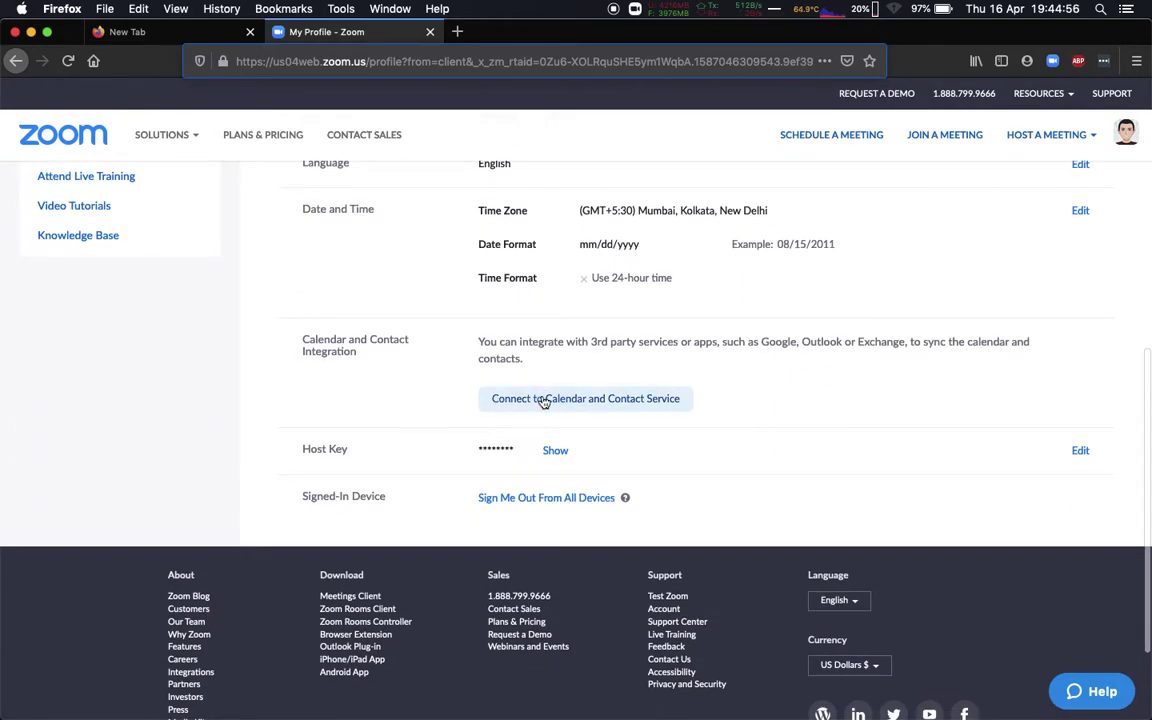
left_click(543, 401)
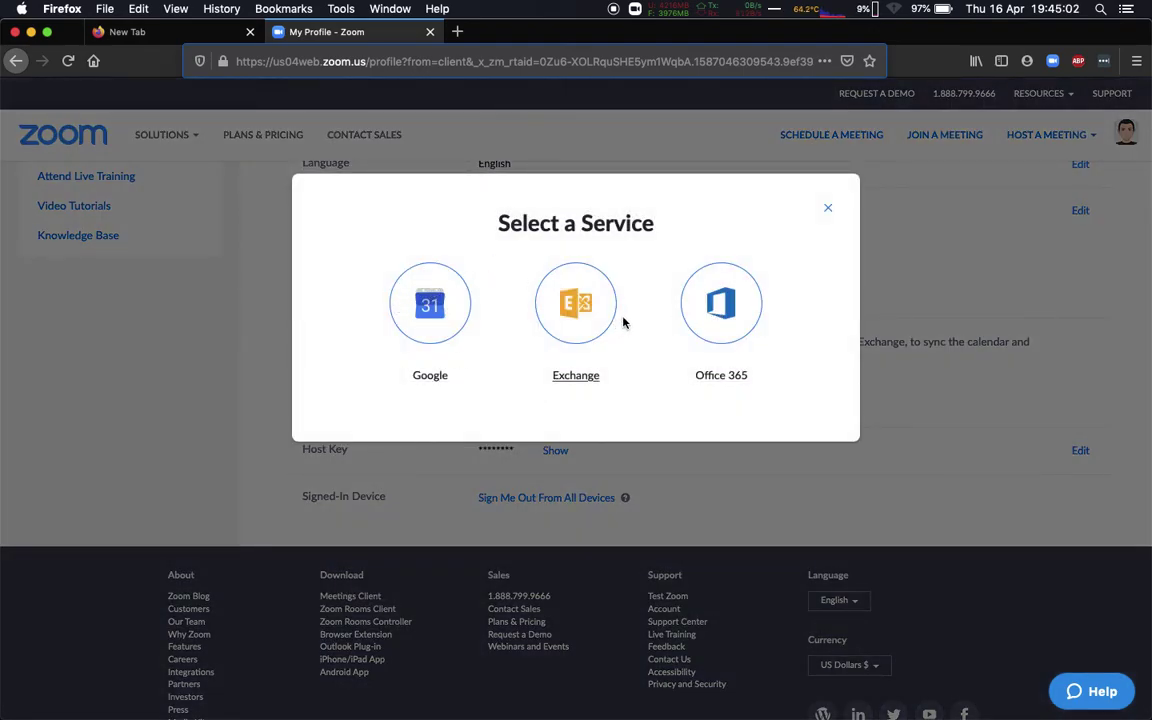
left_click(441, 317)
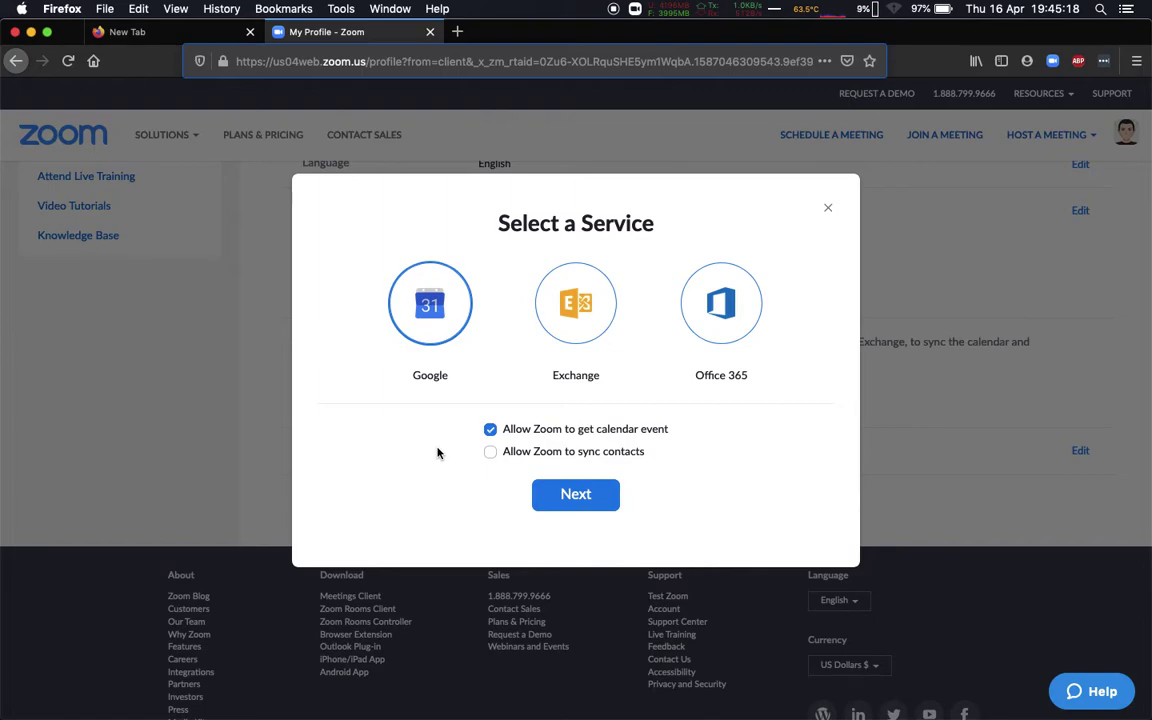
left_click(593, 495)
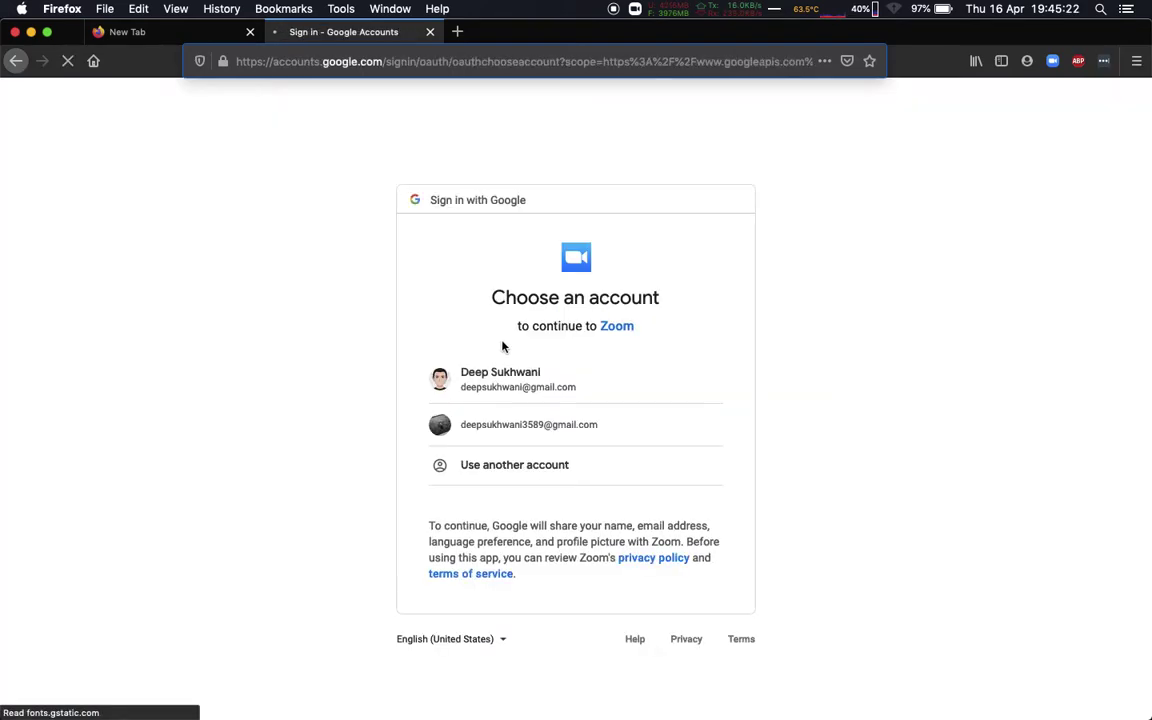
Choose the second listed Google account and allow Zoom to view and edit its events and view its calendars
left_click(522, 426)
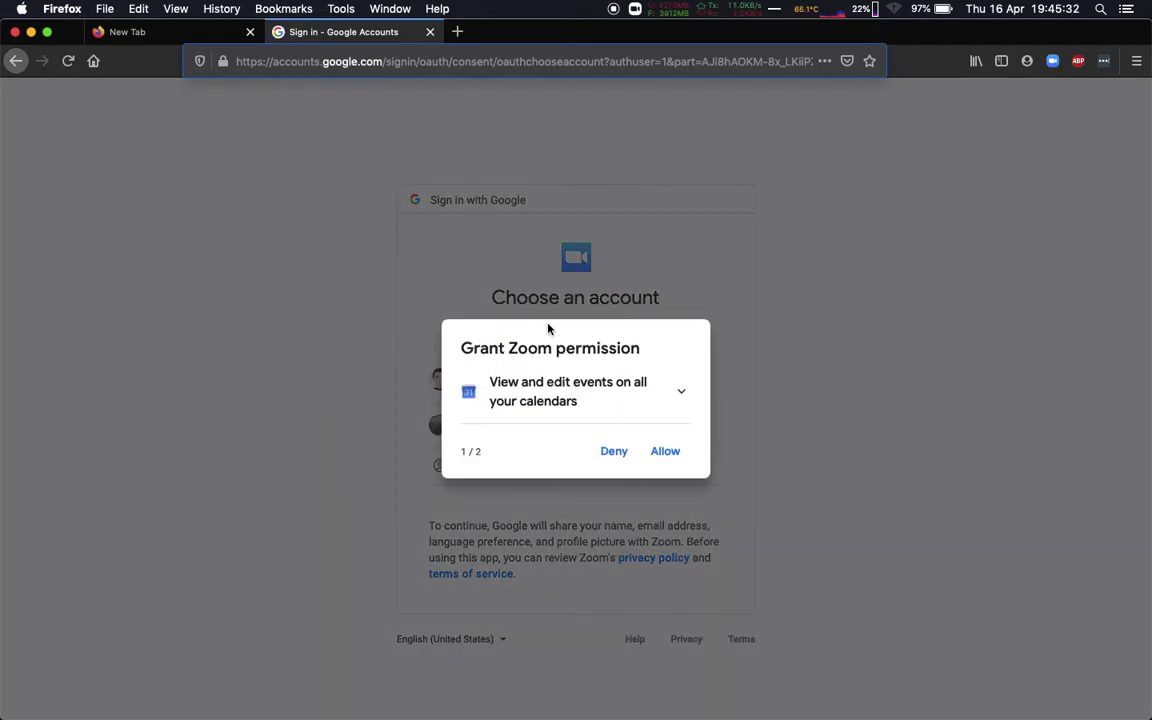
left_click(674, 452)
left_click(670, 449)
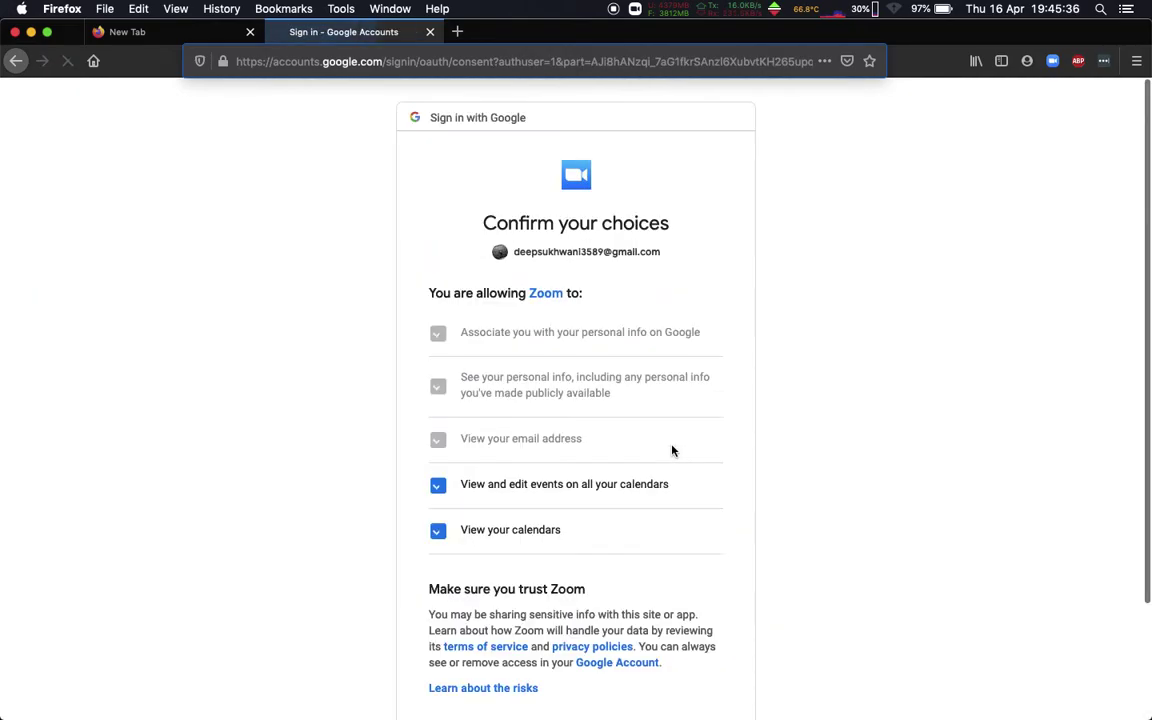
scroll(672, 451, "down", 3)
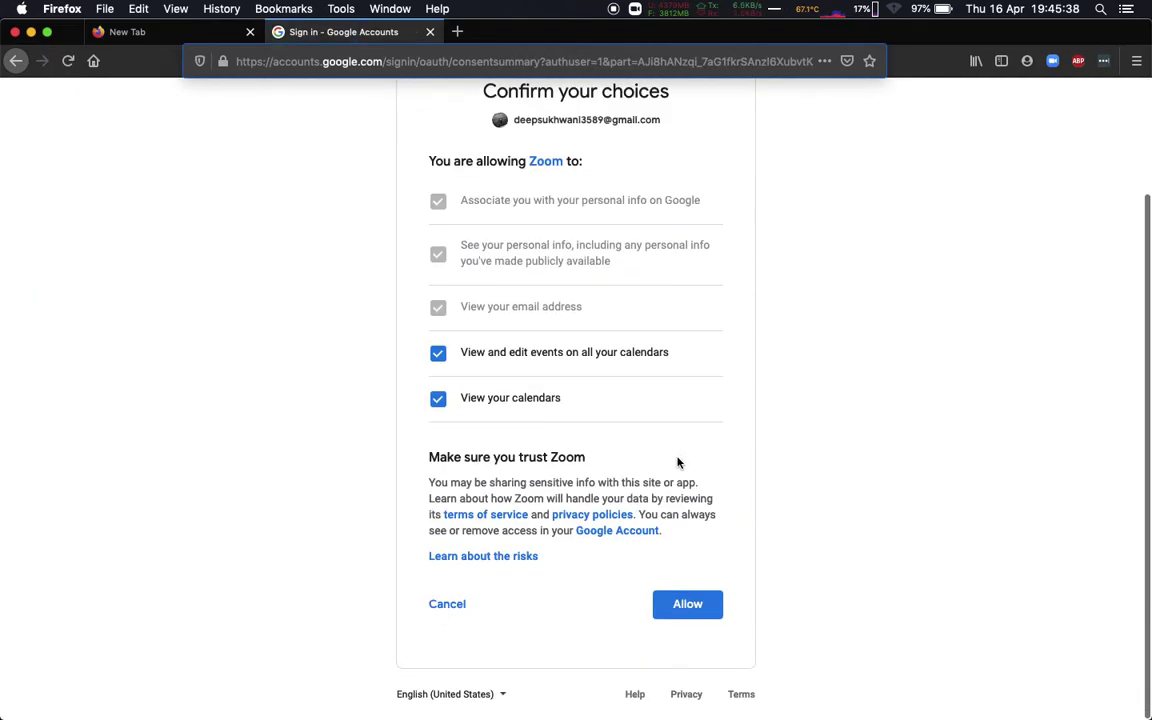
left_click(680, 608)
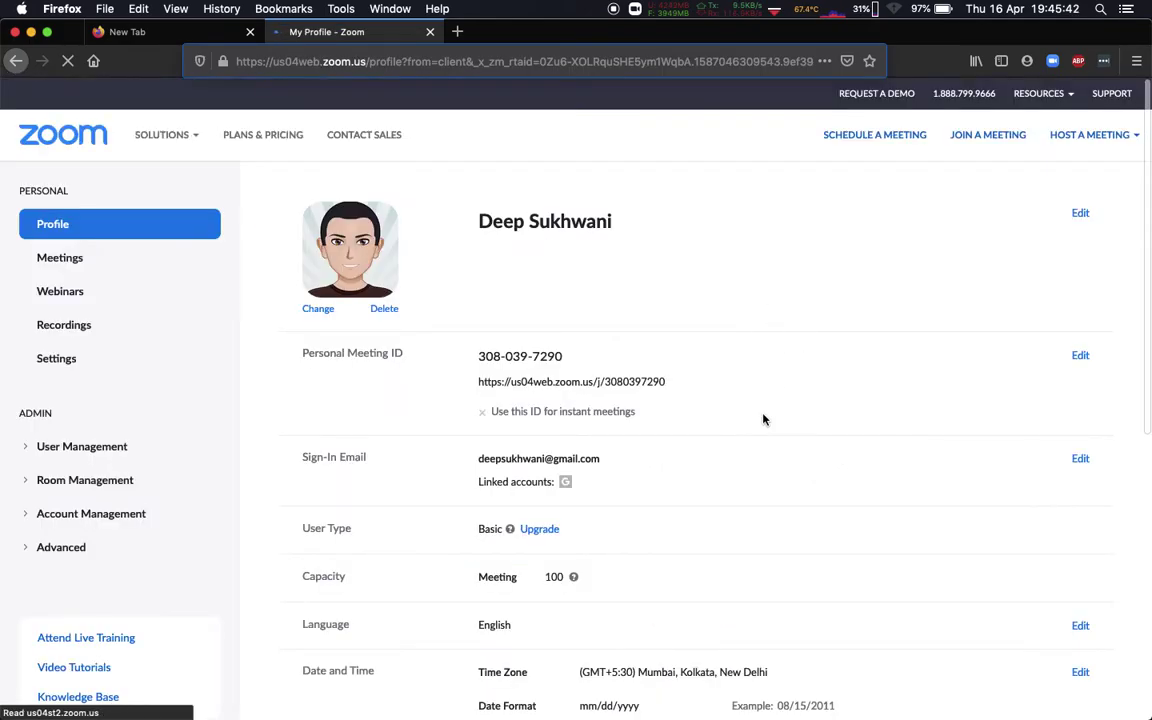
Check the calendar integration on the profile page and the upcoming meetings in the Zoom desktop app
scroll(764, 419, "down", 5)
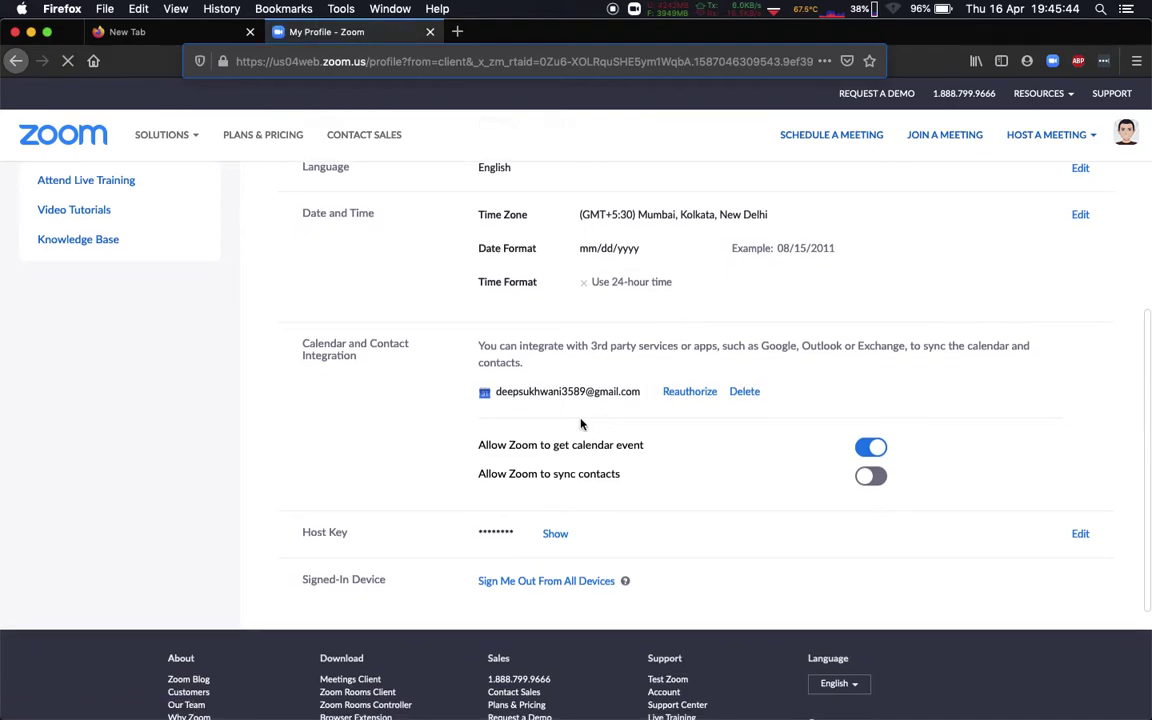
scroll(540, 372, "down", 2)
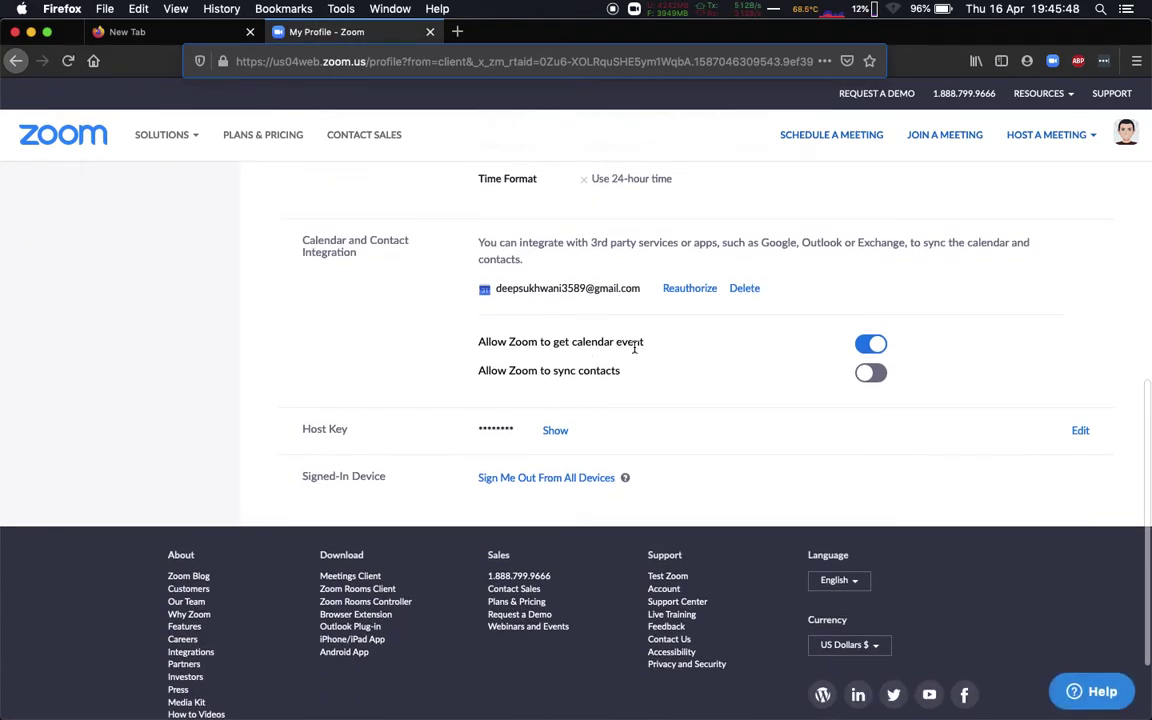
scroll(634, 347, "up", 3)
key("super+Tab")
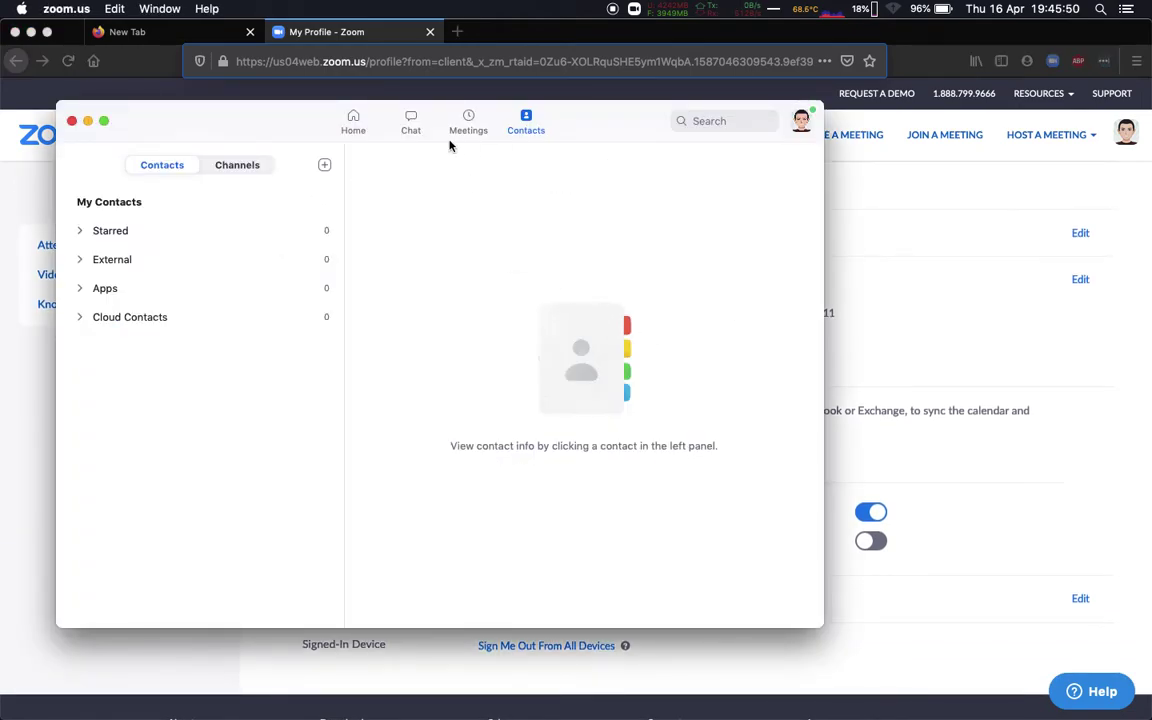
left_click(355, 125)
left_click(466, 128)
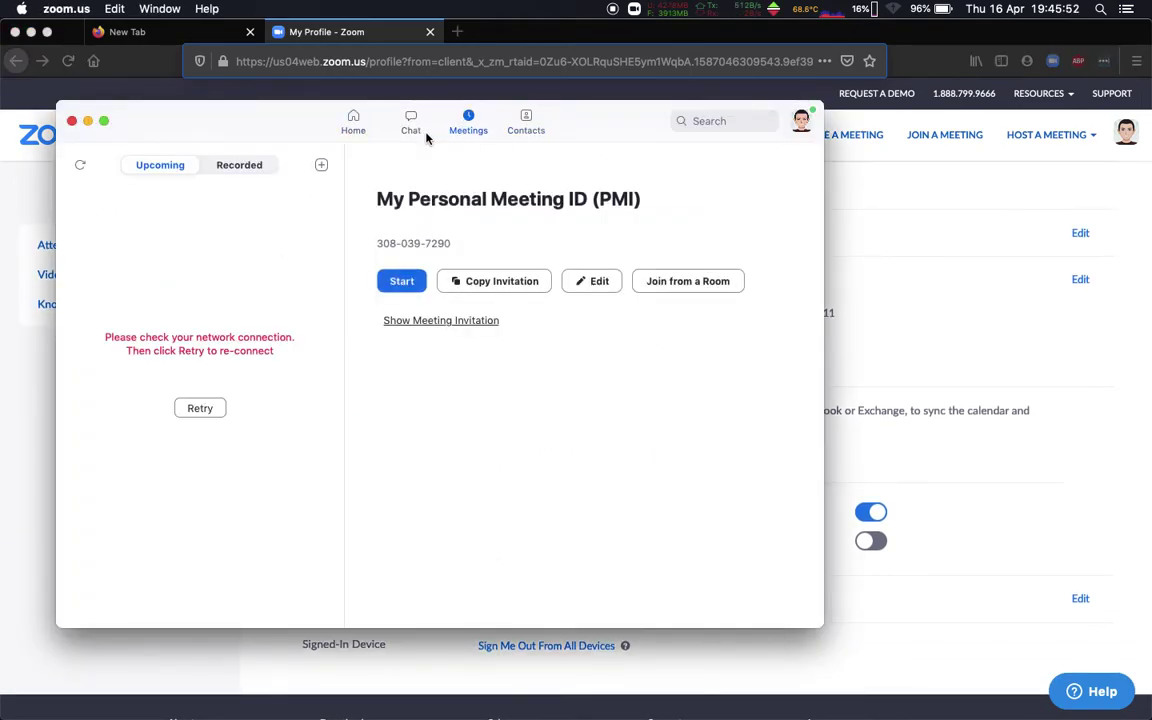
left_click(354, 130)
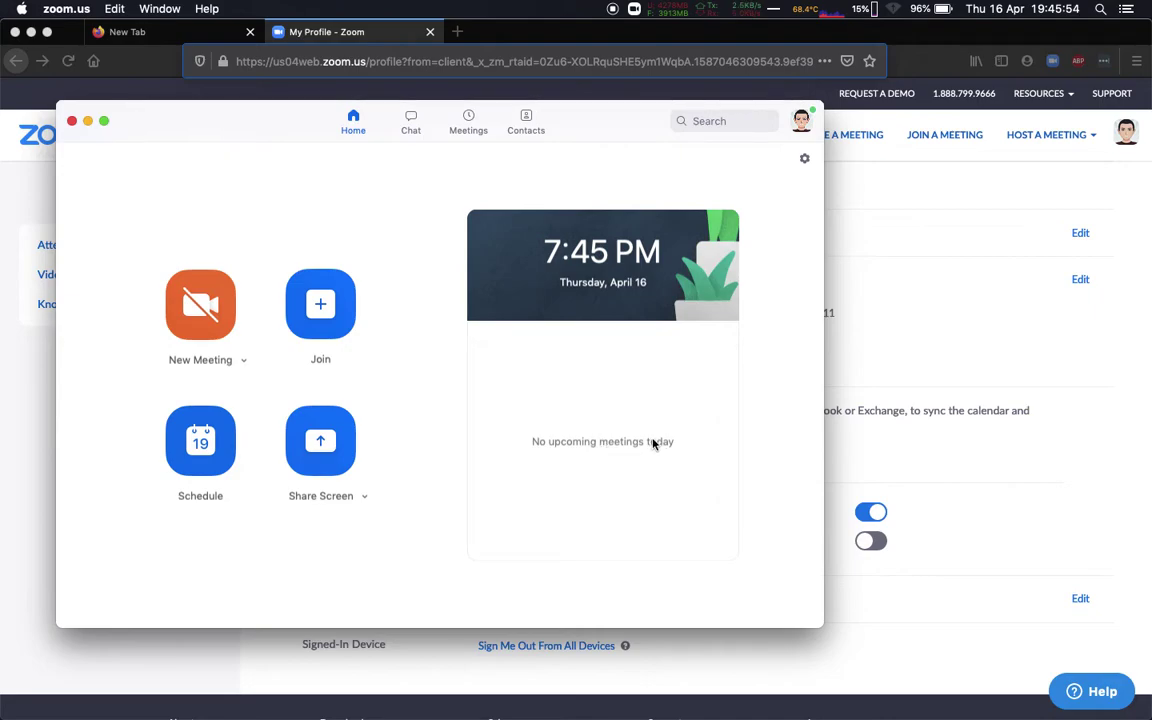
Open the second account's Google Calendar in a new browser tab at calendar.google.com/b/1
key("super+Tab")
left_click(457, 31)
type("calendar.google.com/calendar/b/")
type("1")
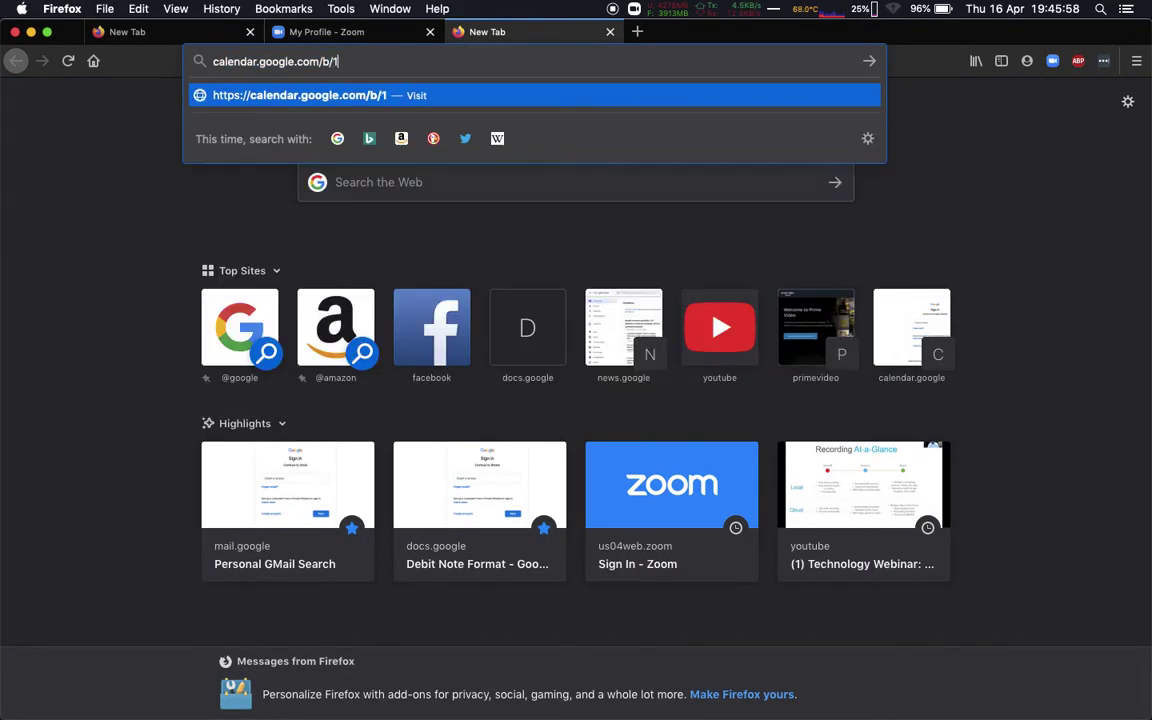
key("Return")
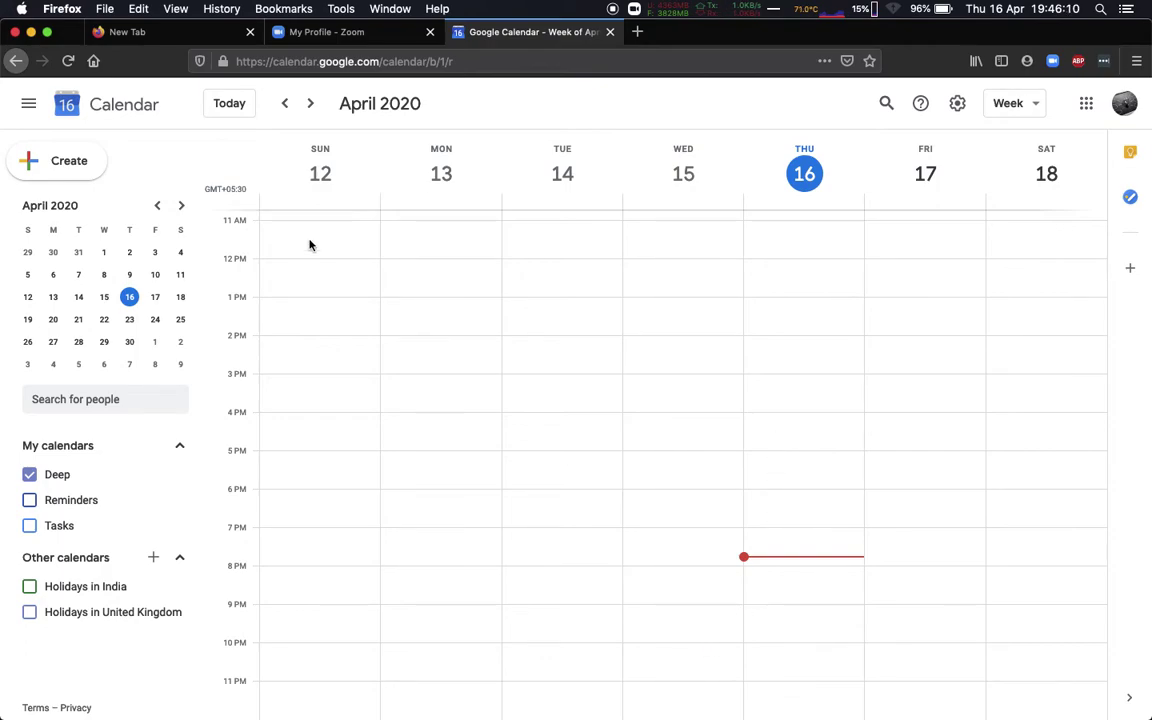
Create a calendar event titled "A Trial meeting" for Apr 16, 2020, 8:00pm to 9:00pm
left_click(84, 175)
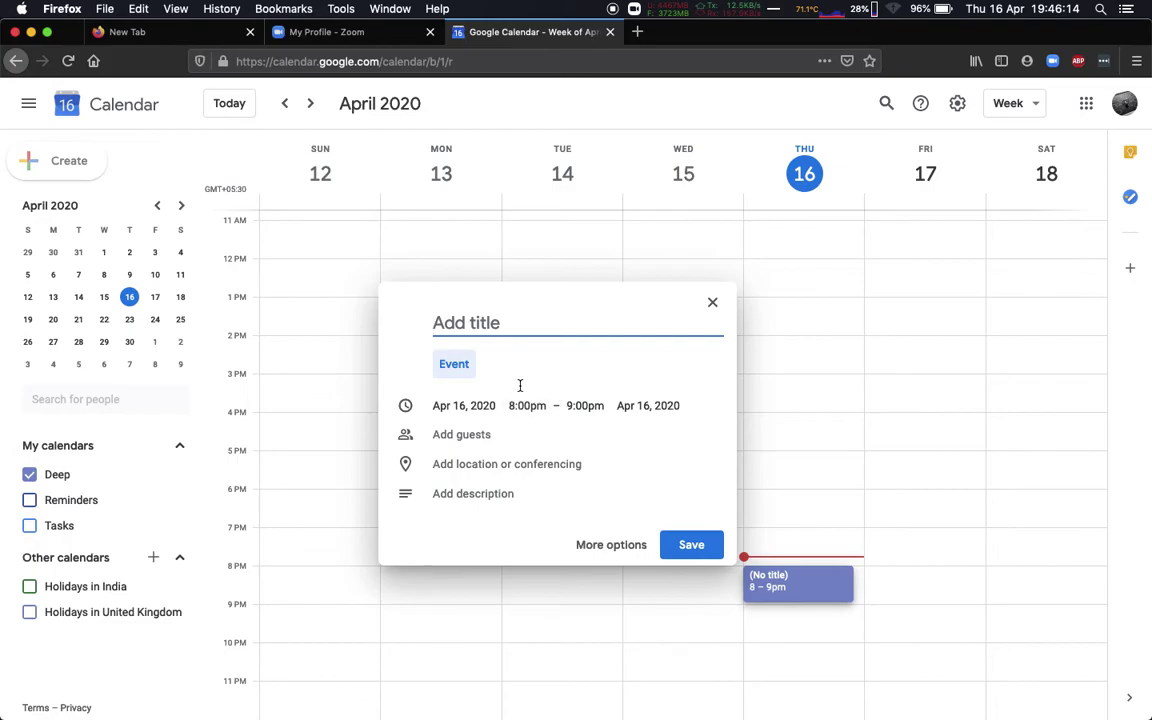
type("A Tria")
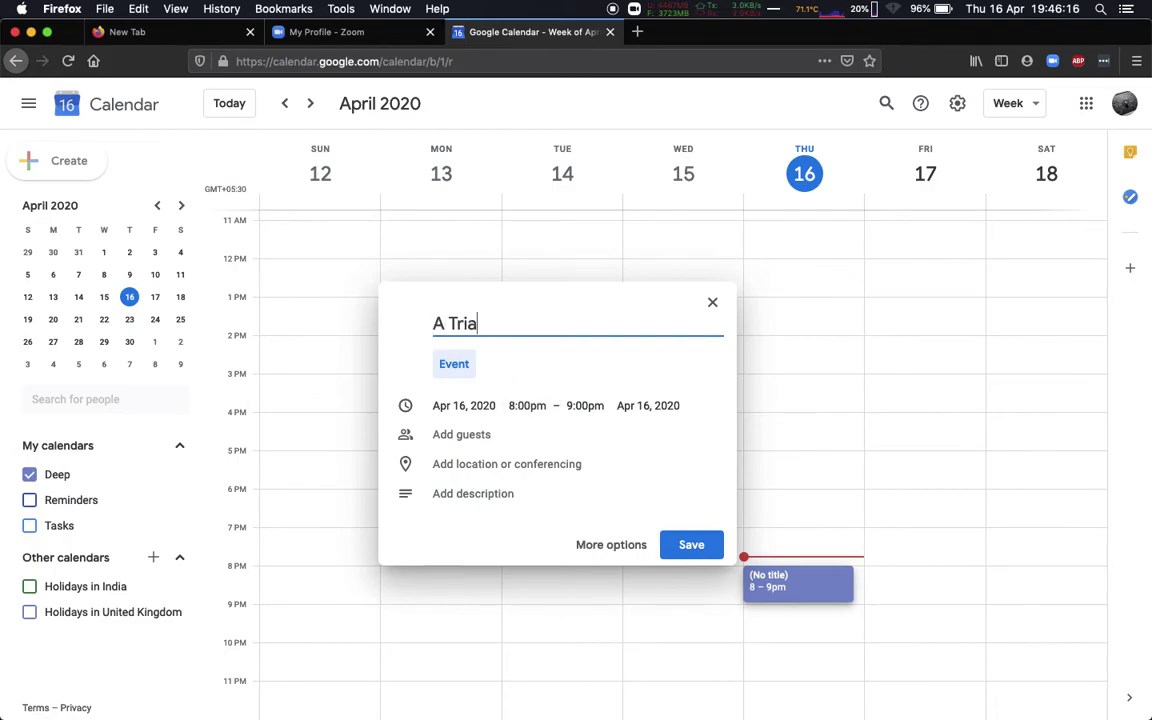
type("l meeting")
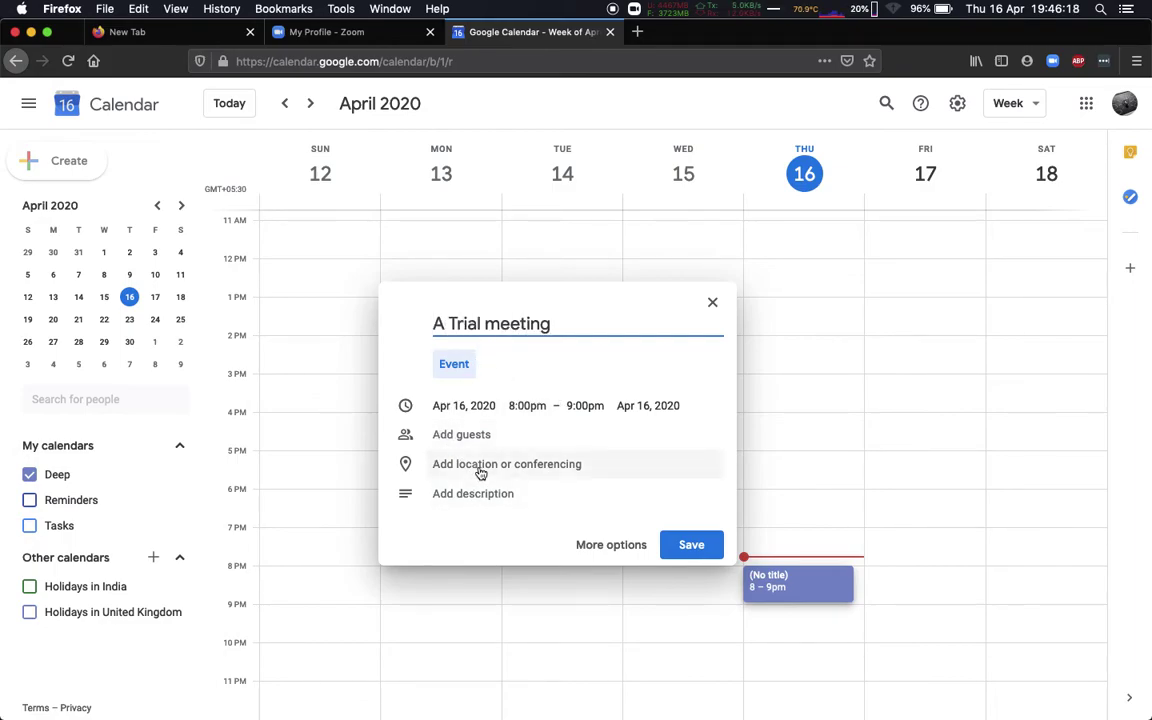
left_click(479, 466)
type("h")
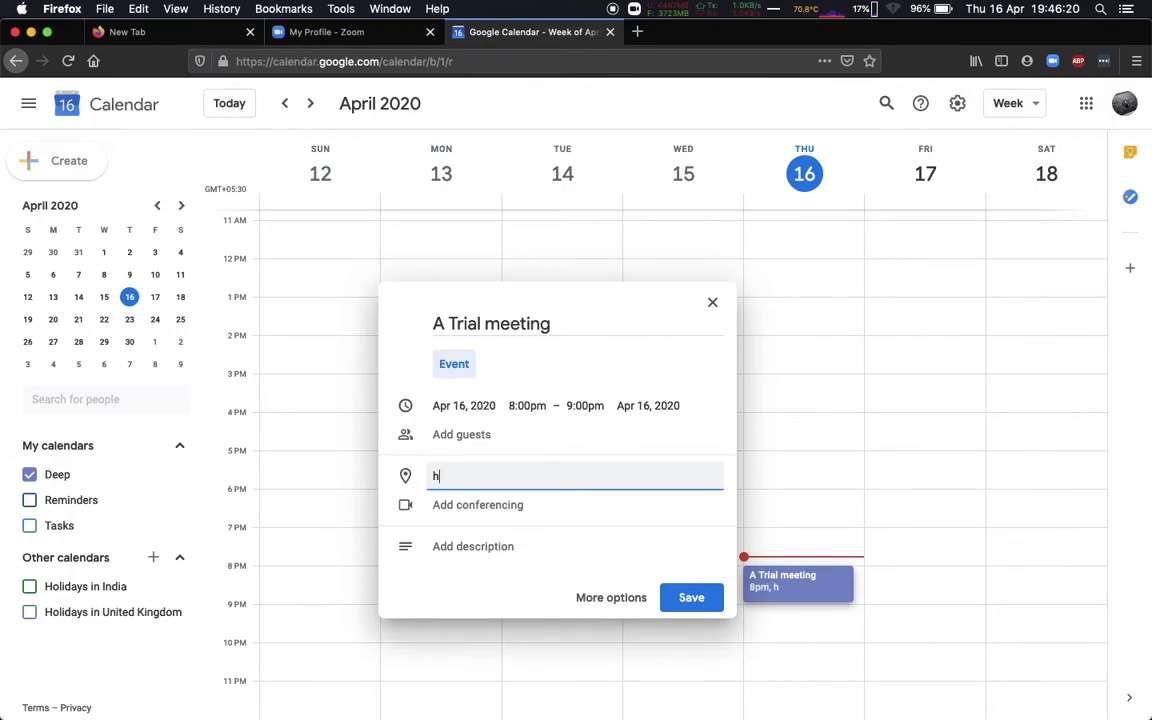
type("ttpS:")
key("BackSpace")
key("BackSpace")
type("s")
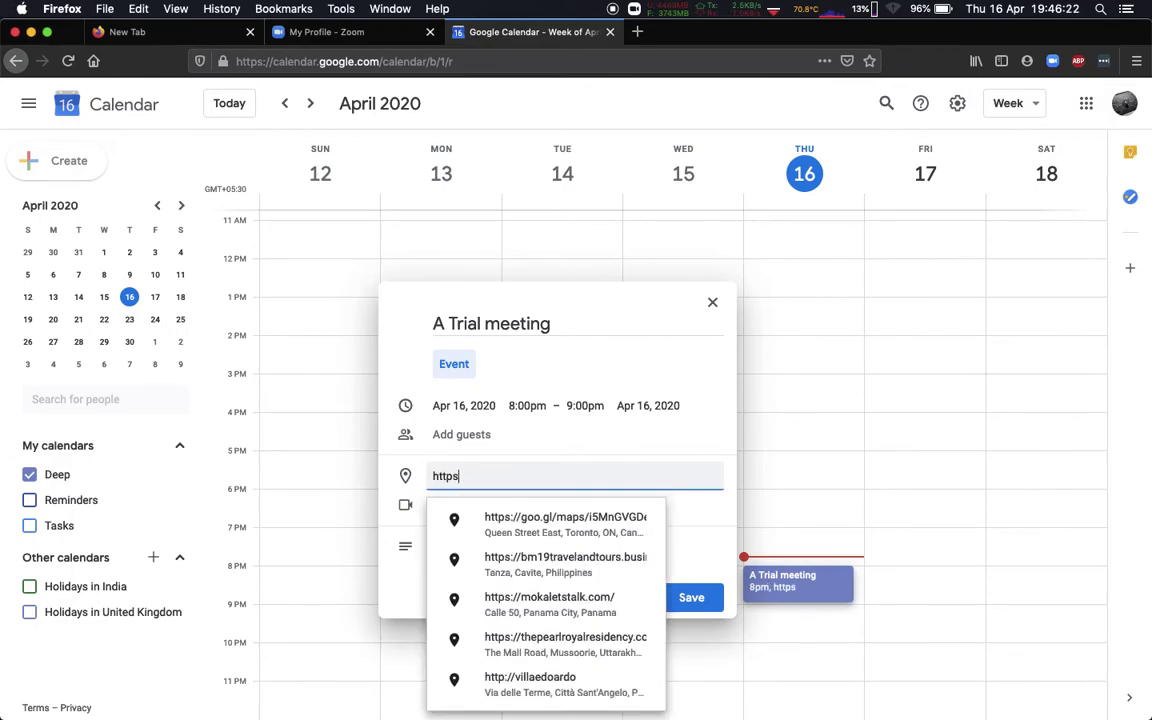
type("://zoom.")
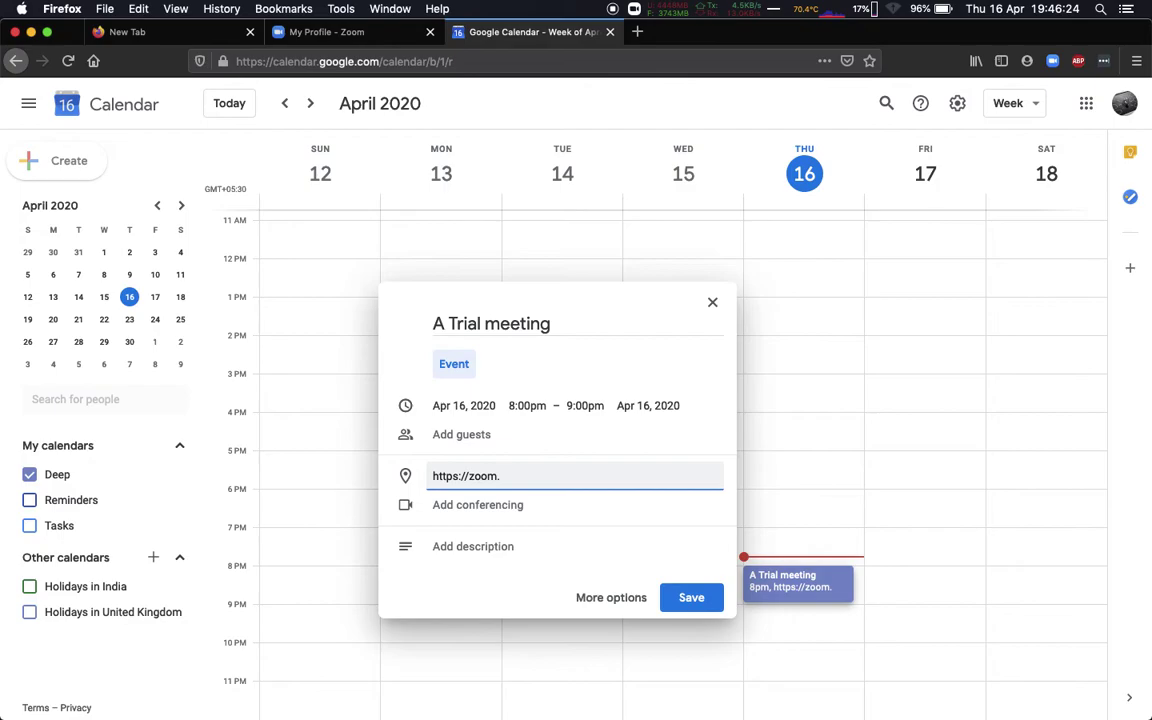
type("us/j/1234567890")
key("super+a")
key("super+c")
left_click(691, 597)
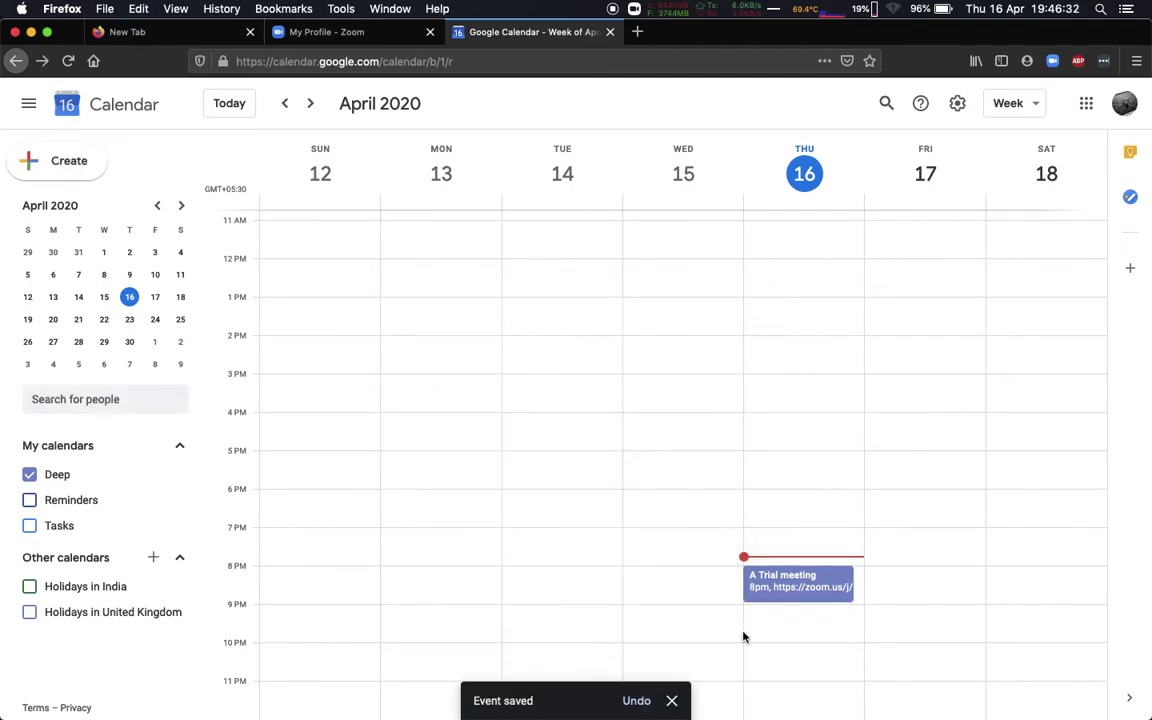
Switch to the Zoom desktop app and check its home screen for the new calendar event
key("super+Tab")
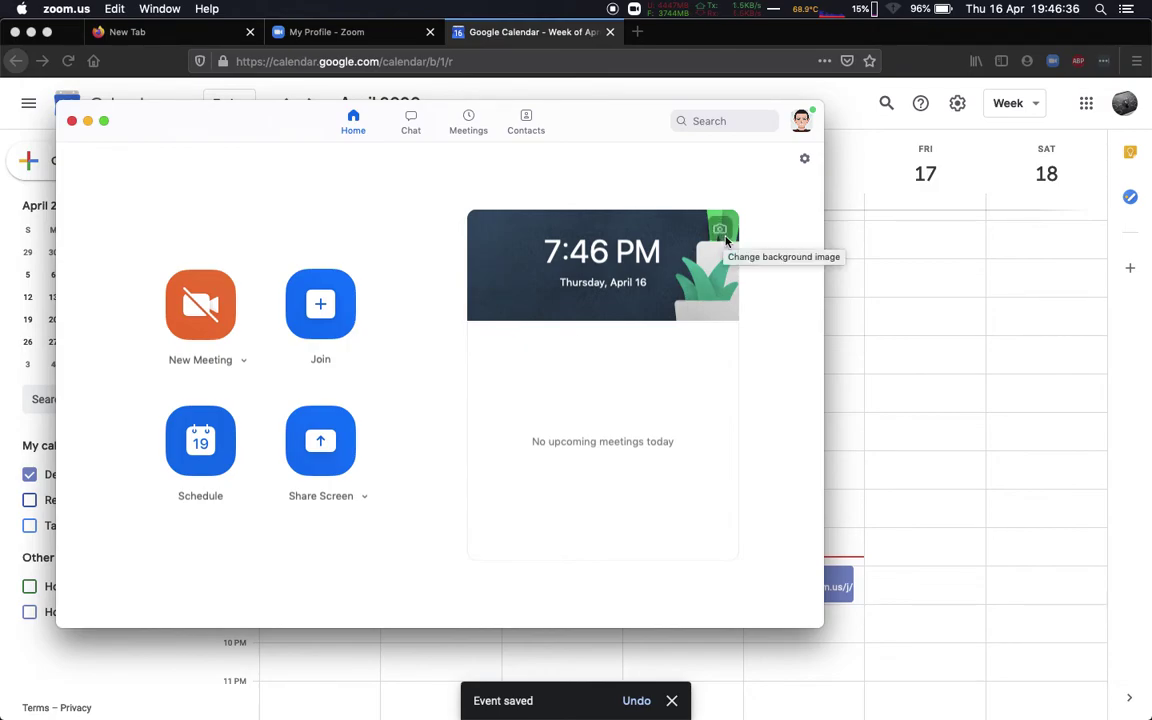
left_click(805, 160)
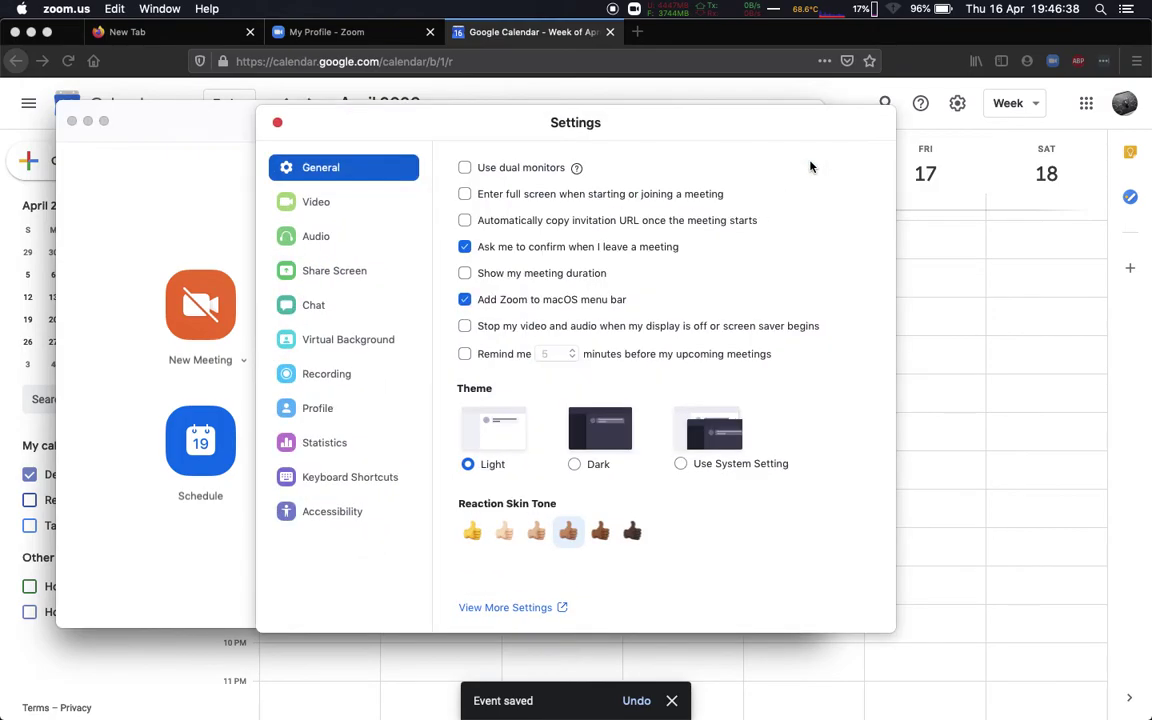
key("super+w")
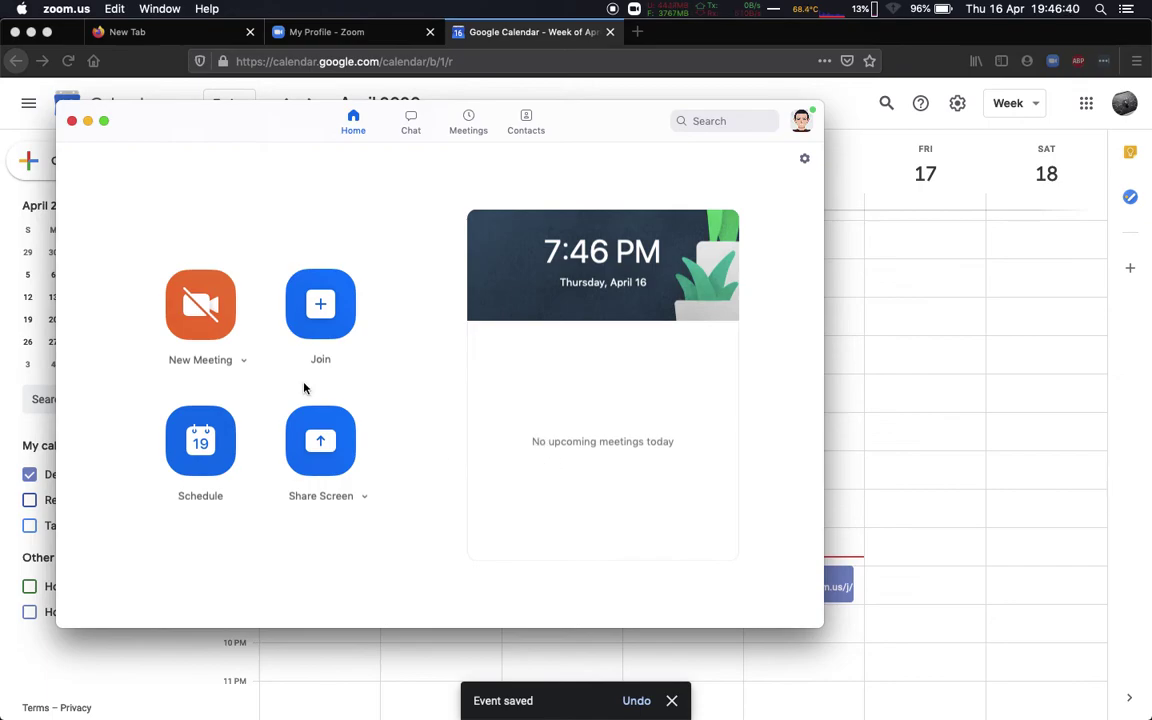
key("super+Tab")
key("super+Tab")
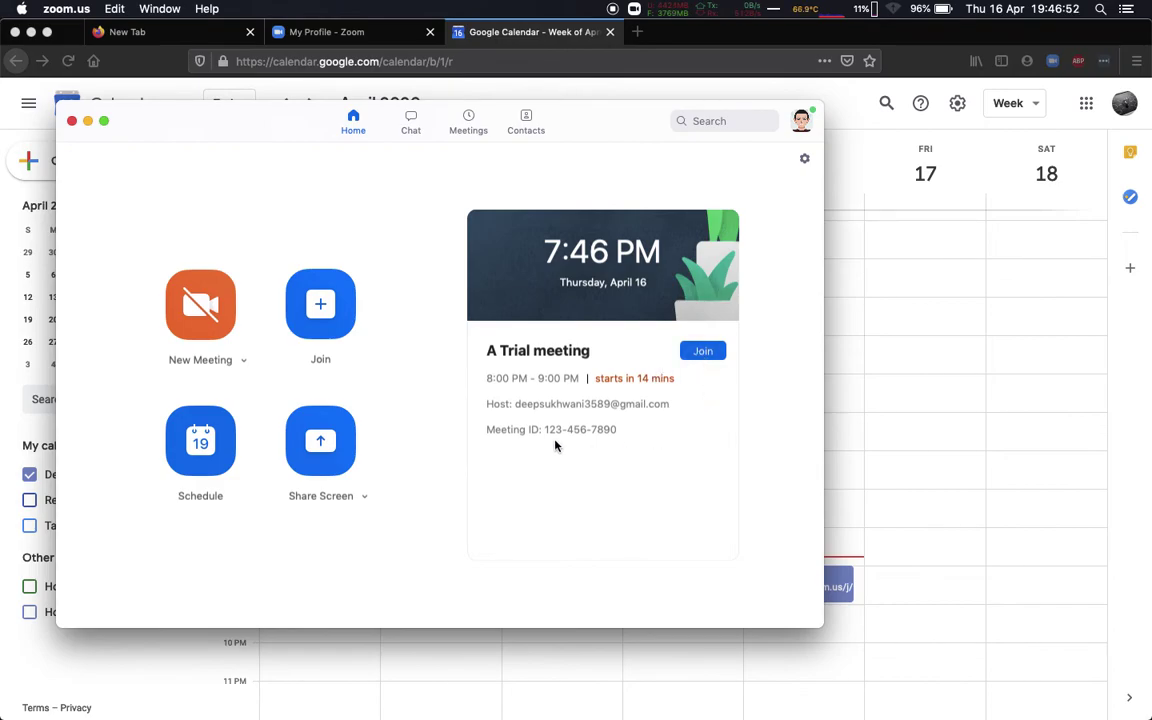
View the details of A Trial meeting in Google Calendar and compare its link with the meeting shown in the Zoom app
key("super+Tab")
left_click(766, 594)
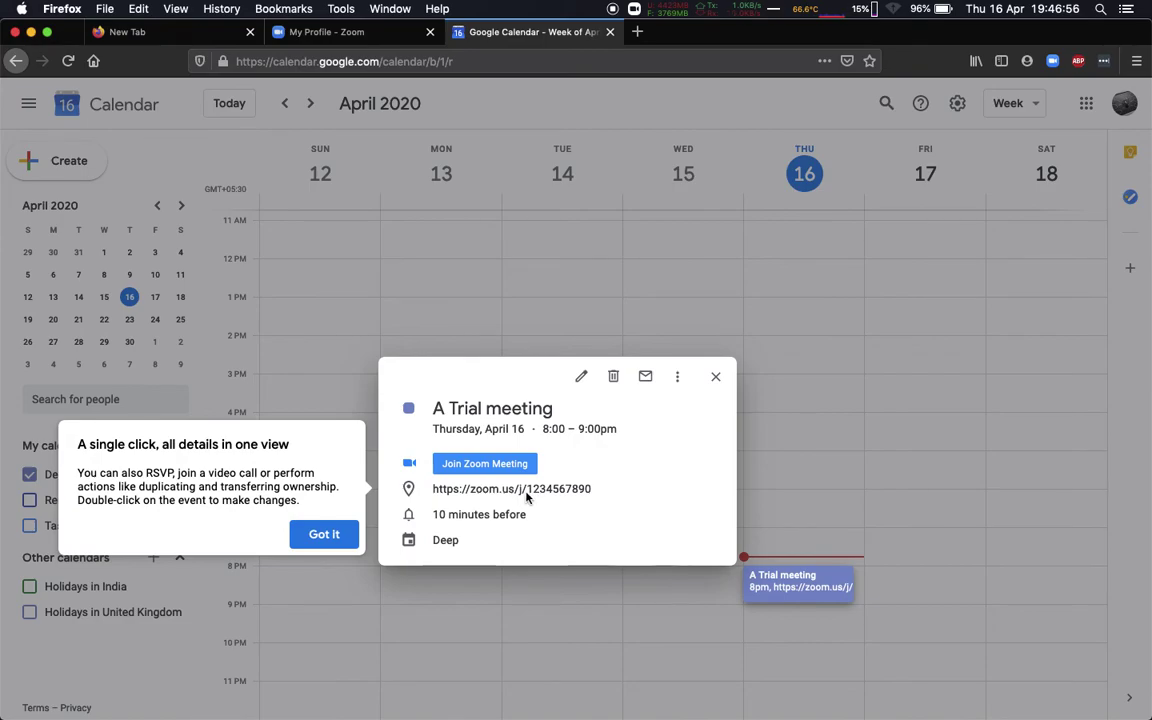
left_click(332, 535)
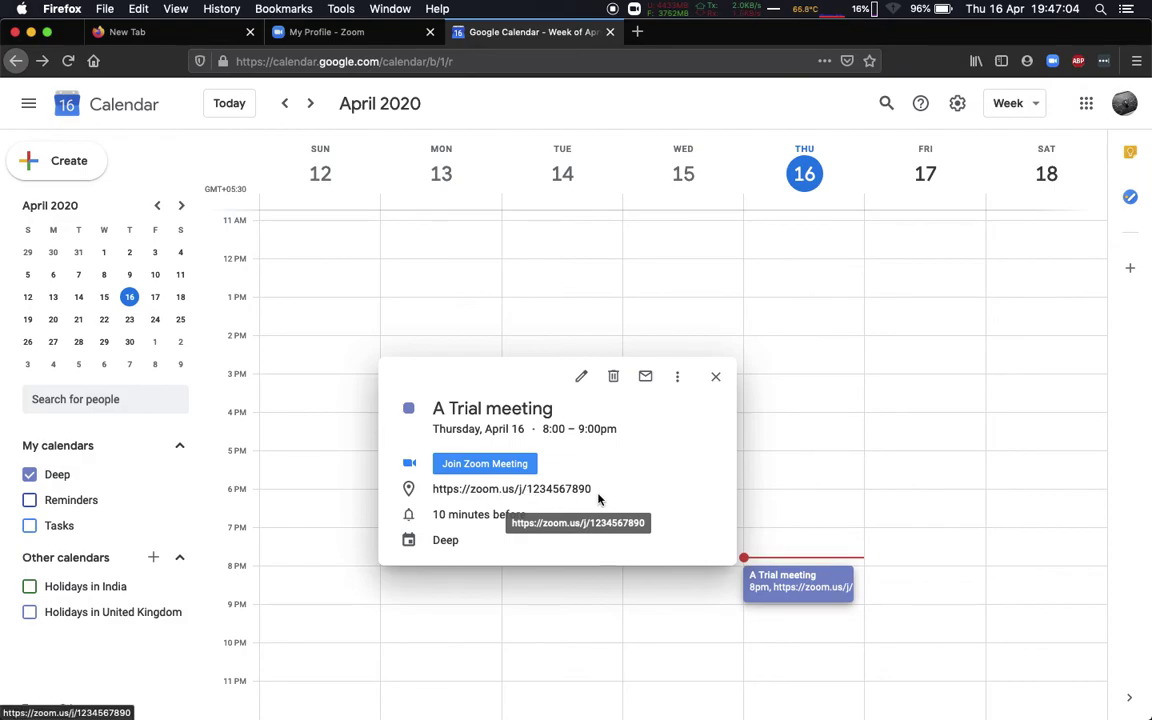
key("super+Tab")
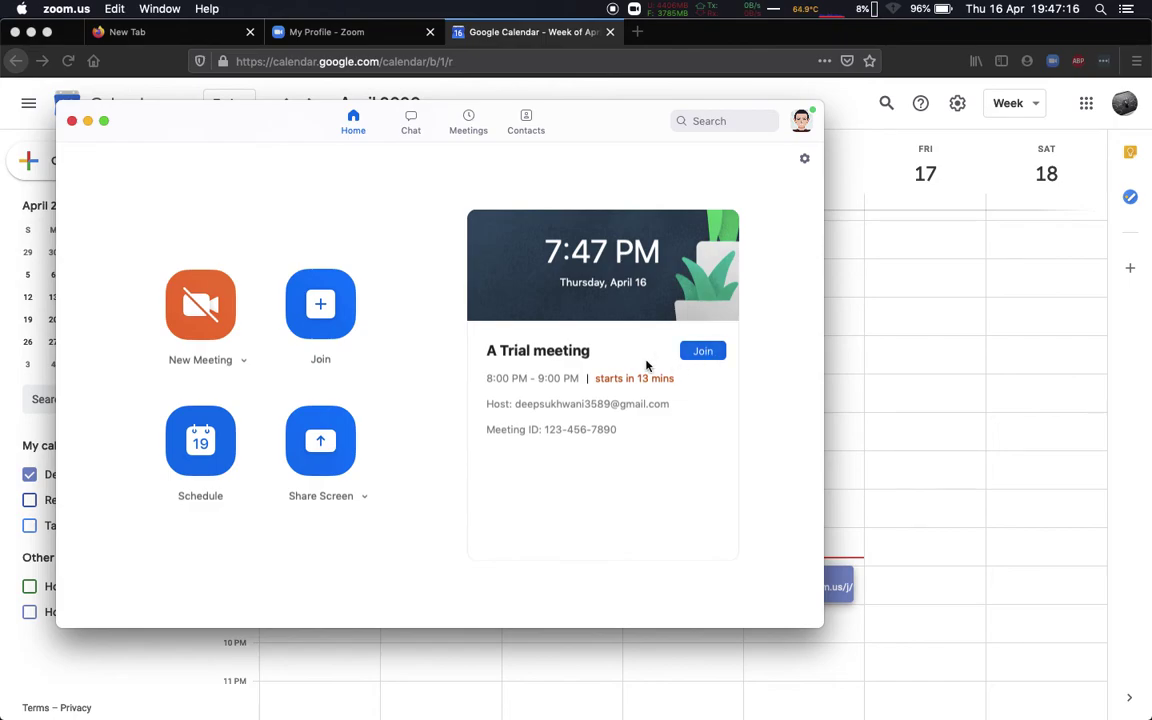
Close the calendar, Zoom profile and remaining browser tabs and return to the Zoom desktop app
left_click(840, 590)
key("super+Tab")
key("super+Tab")
key("super+w")
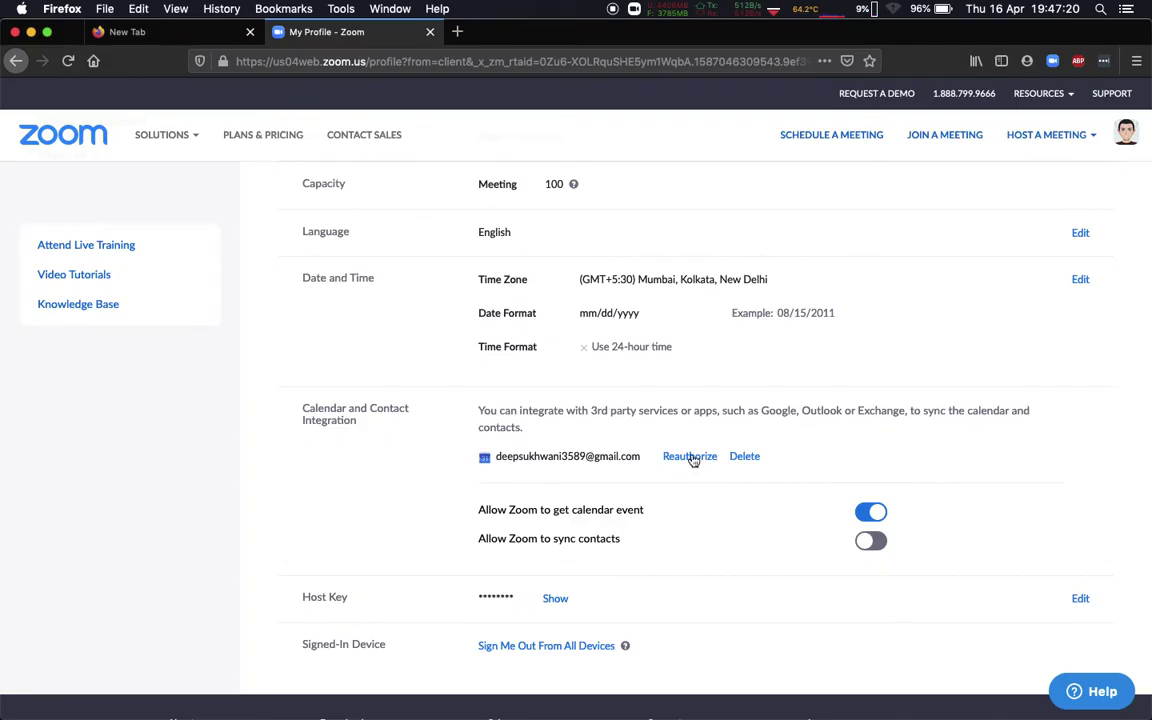
key("super+w")
key("super+Tab")
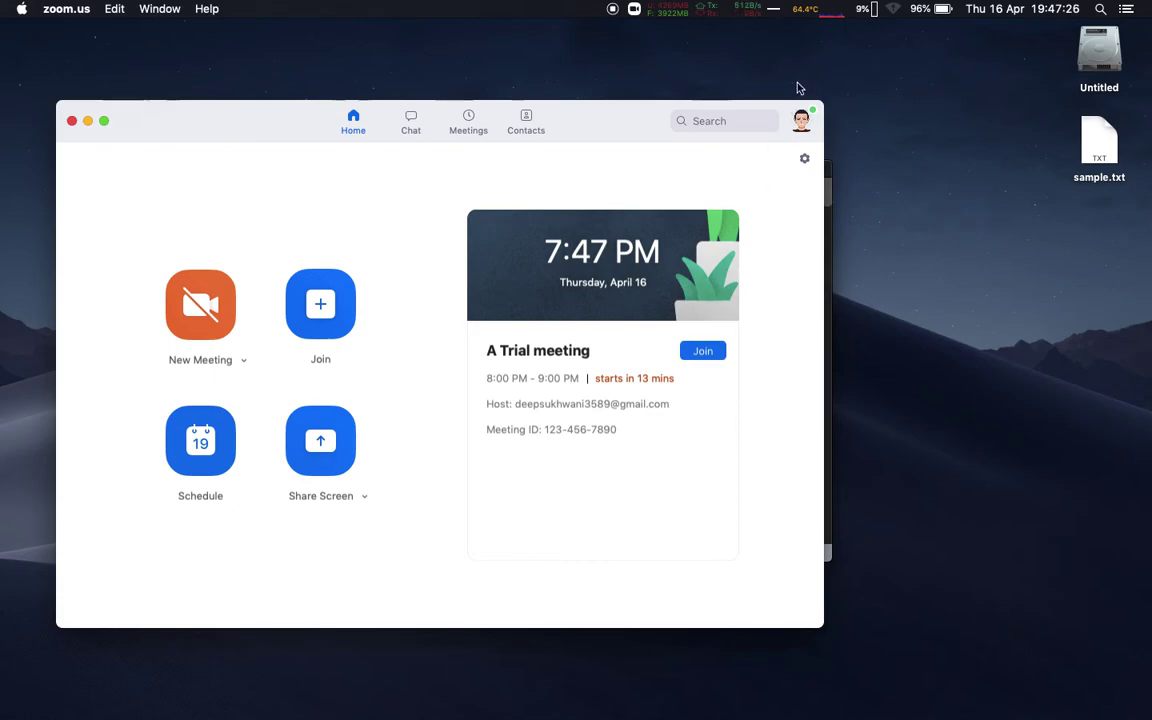
left_click(801, 120)
left_click(461, 166)
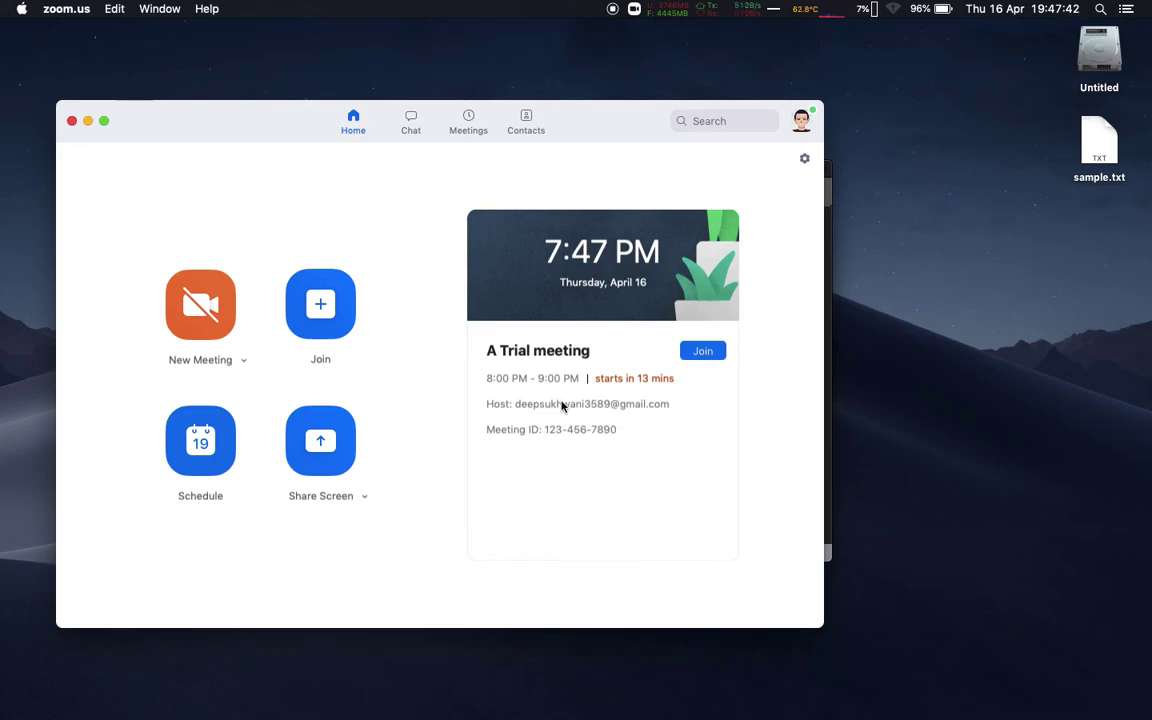
Try to join A Trial meeting from Zoom's upcoming meetings and dismiss the meeting password dialog
left_click(700, 352)
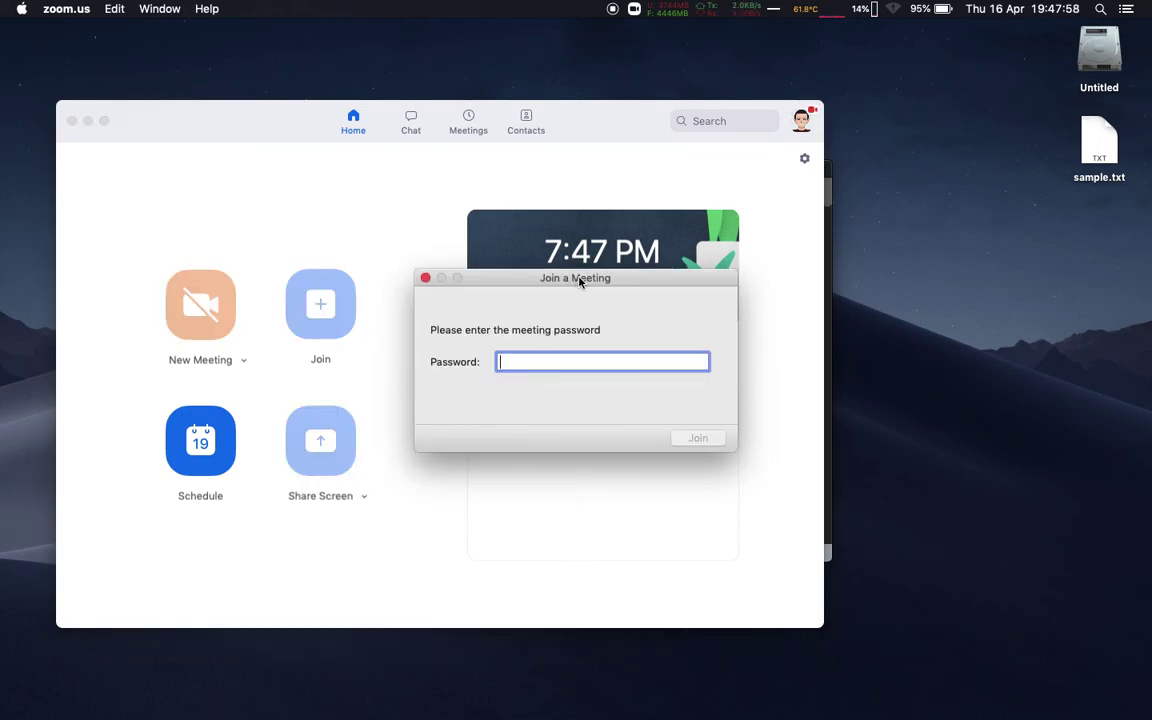
left_click_drag(578, 280, 248, 303)
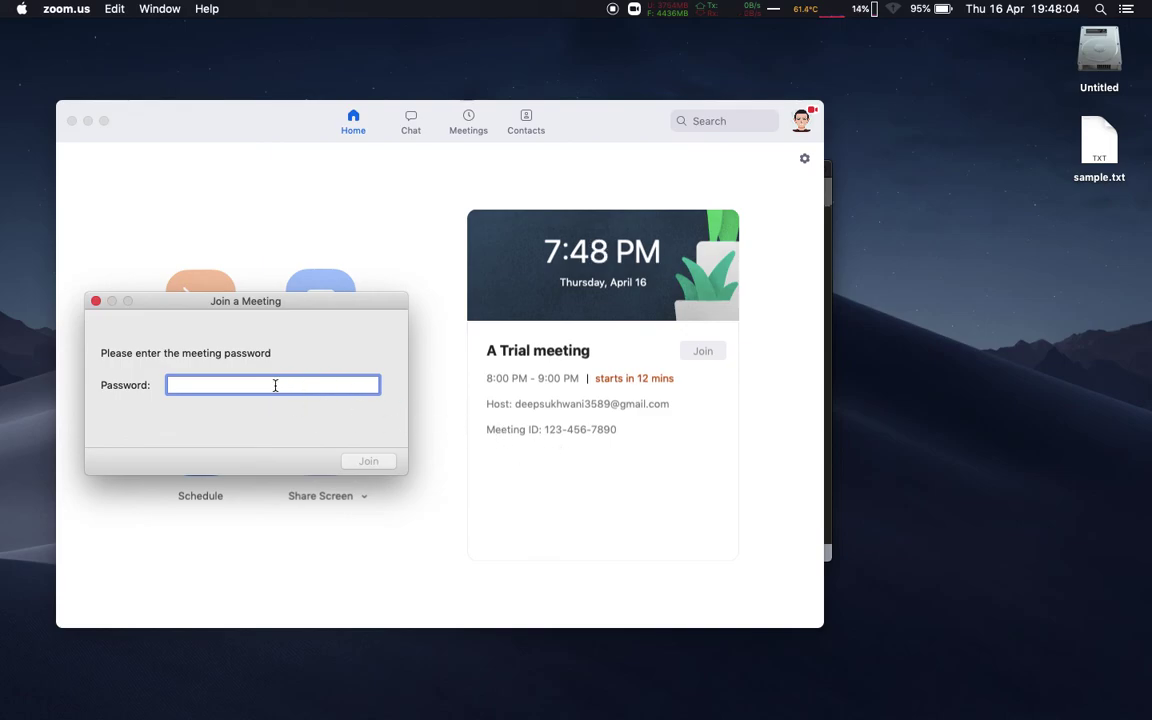
left_click(95, 301)
left_click(675, 385)
left_click(703, 351)
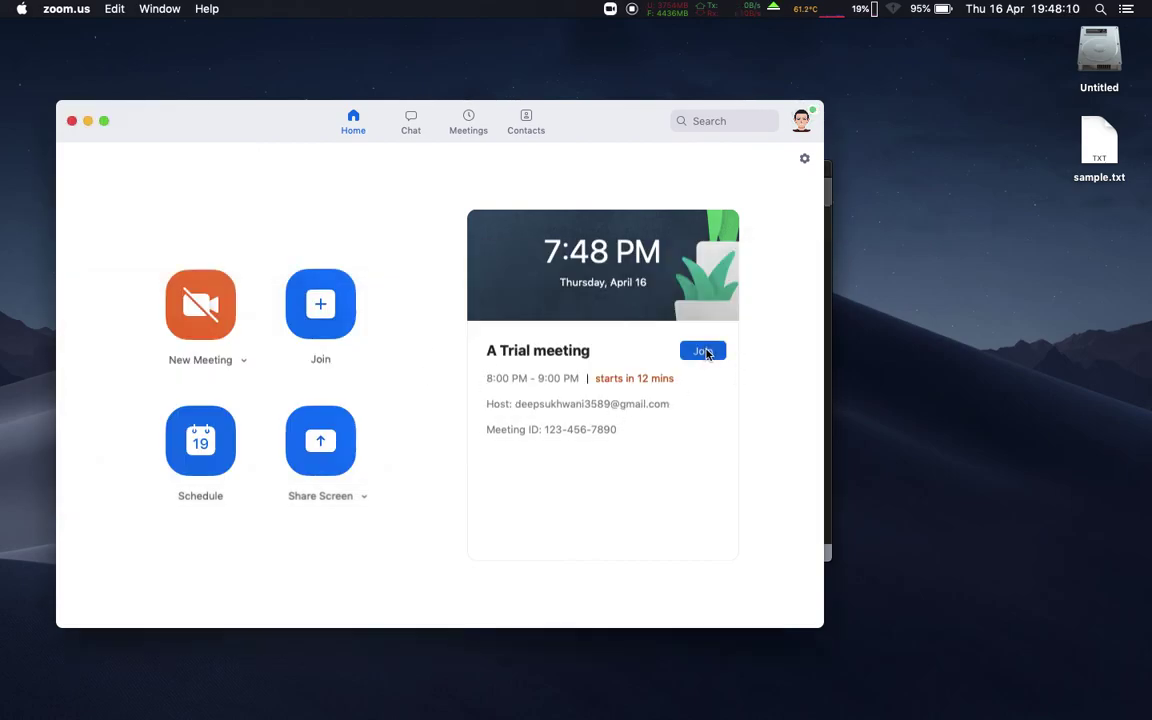